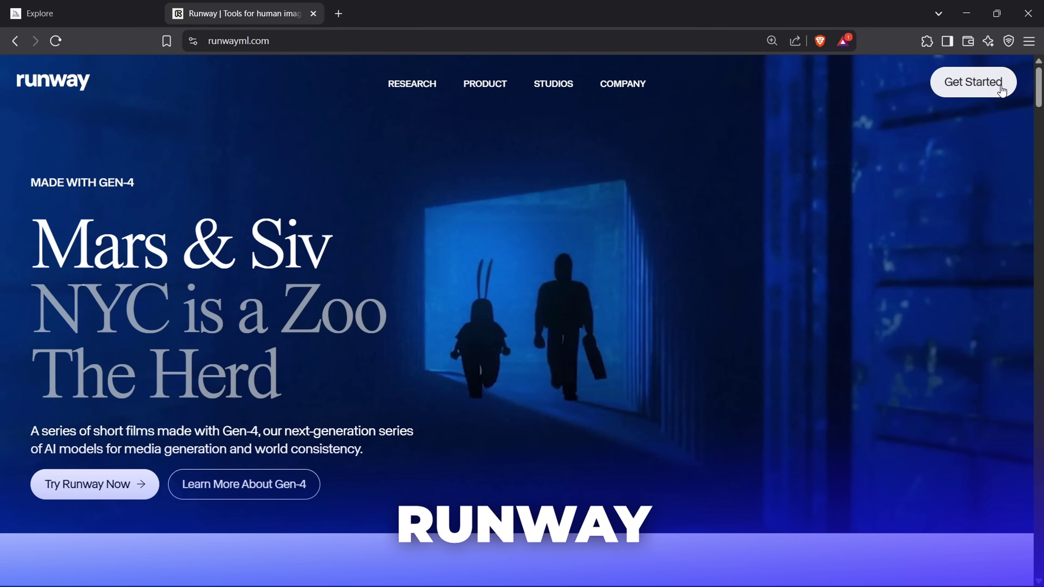
# Sign in to Runway from runwayml.com and reach the free-plan account dashboard
pyautogui.click(997, 84)
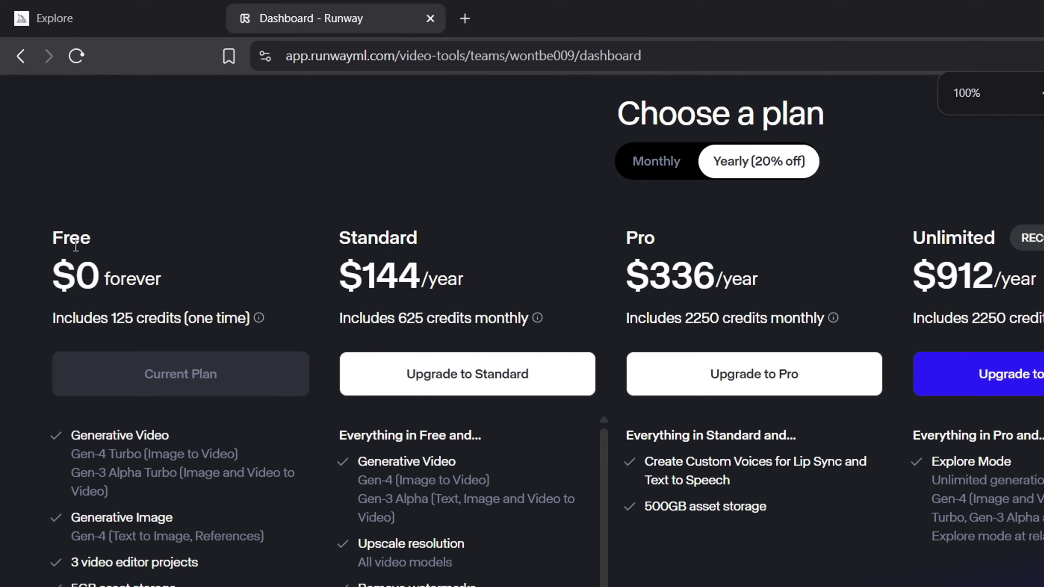
pyautogui.moveTo(91, 246); pyautogui.dragTo(37, 251)
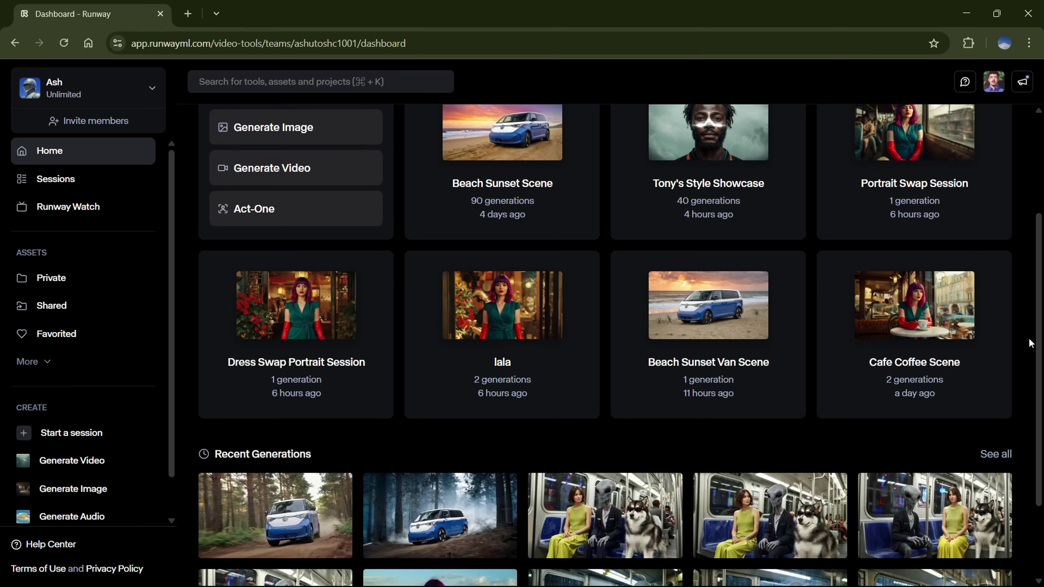
# Start a new image generation session and add VW-ID-Buzz.jpg as reference IMG_1
pyautogui.scroll(4, 1029, 344)
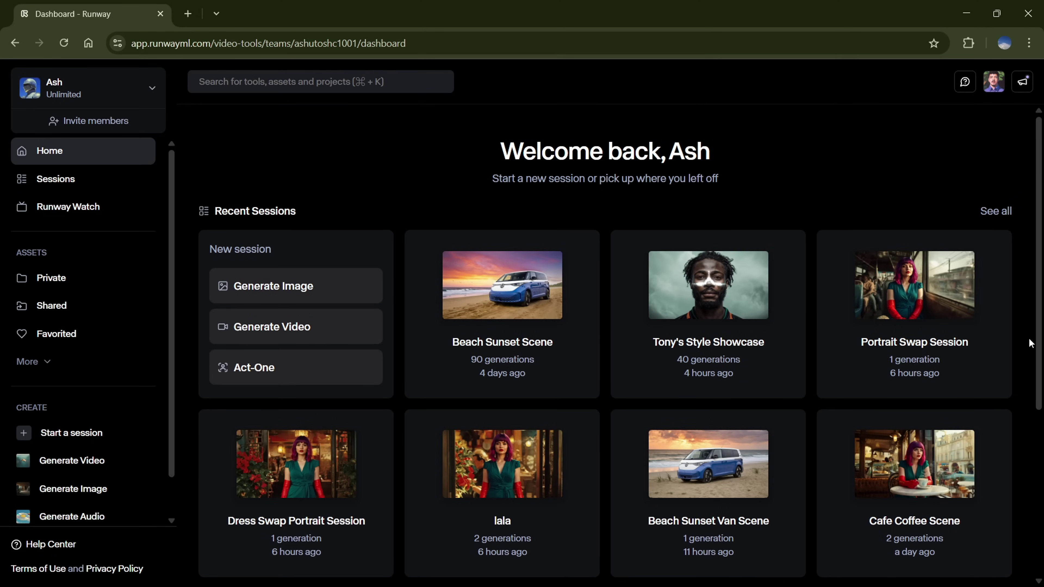
pyautogui.scroll(-1, 107, 401)
pyautogui.scroll(1, 108, 401)
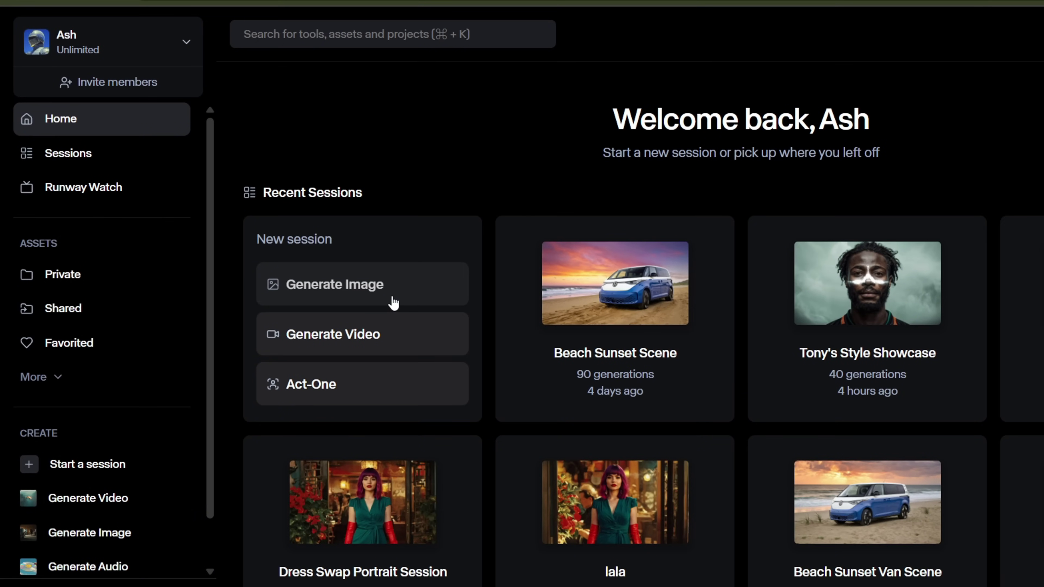
pyautogui.click(392, 298)
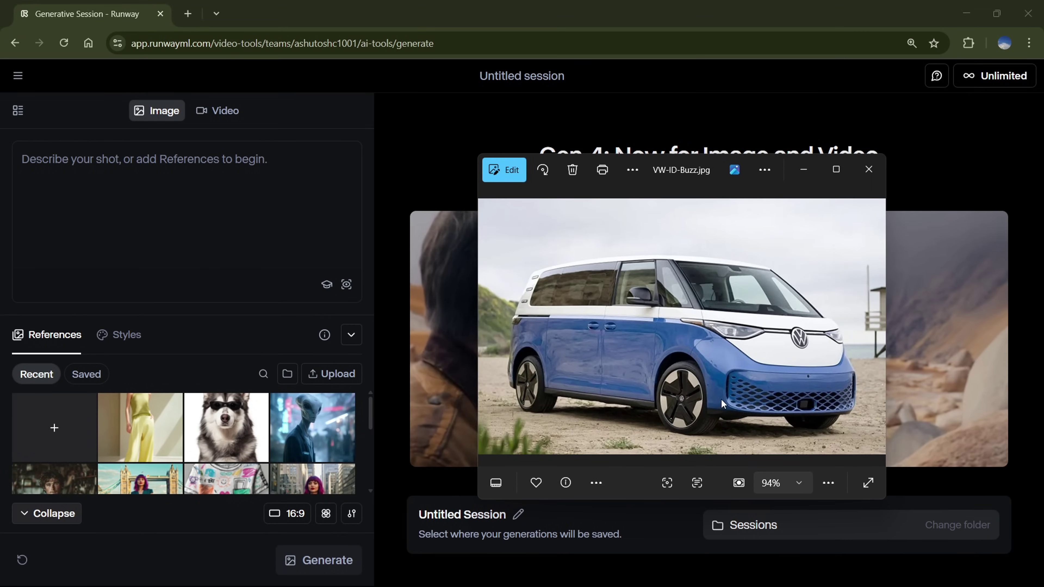
pyautogui.moveTo(713, 401); pyautogui.dragTo(194, 235)
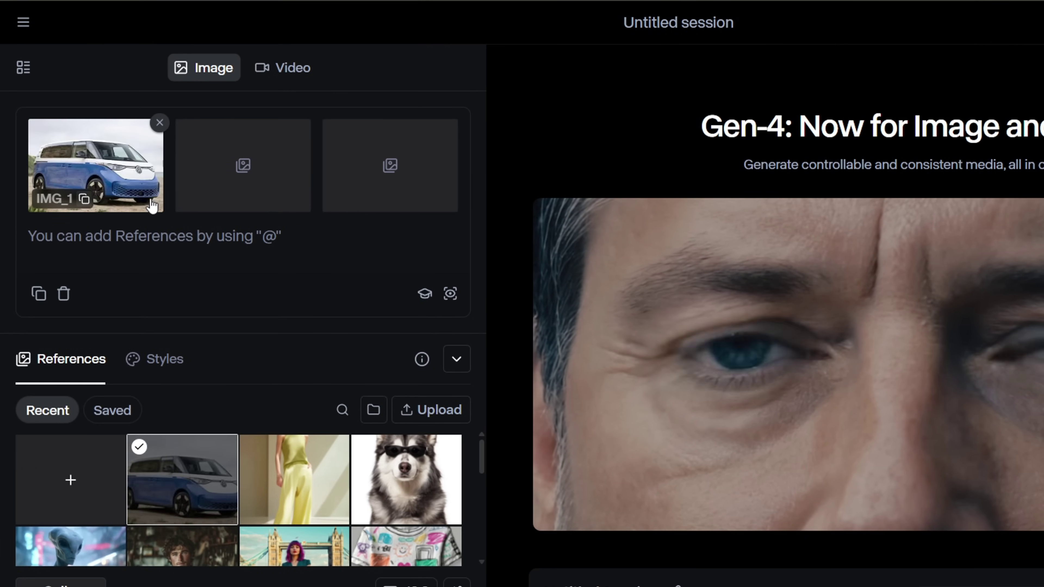
# Rename the IMG_1 reference to 'van' and write the prompt 'Van is parked on a beach at sunset'
pyautogui.click(58, 198)
pyautogui.write('VW')
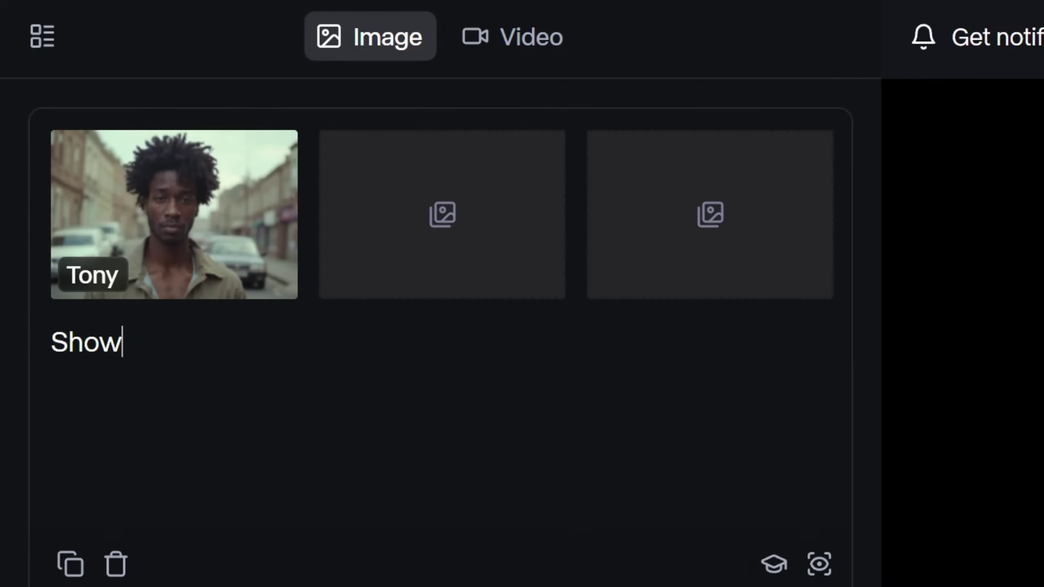
pyautogui.write('me @')
pyautogui.press('Return')
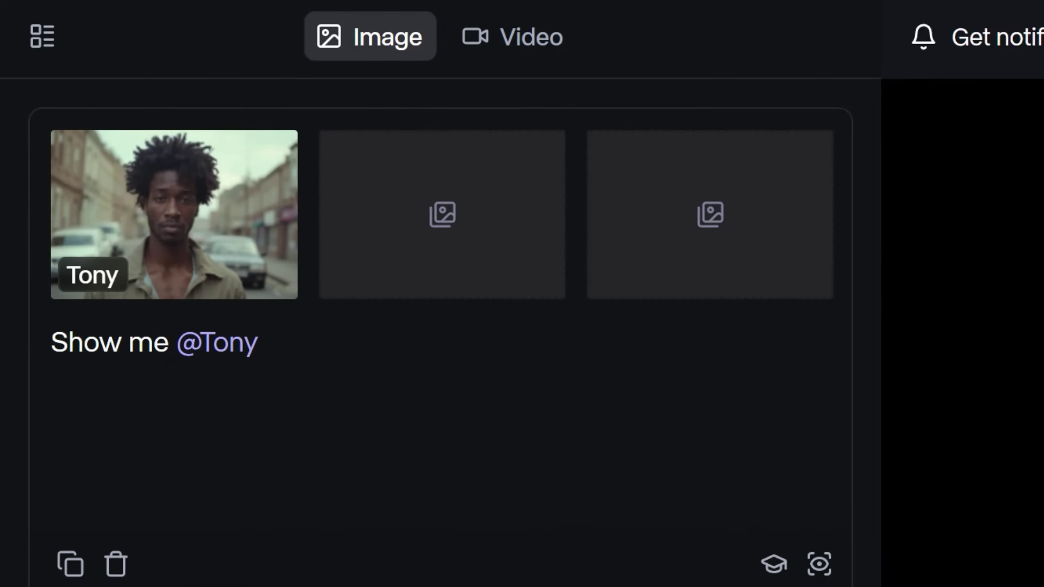
pyautogui.write('with a different style.')
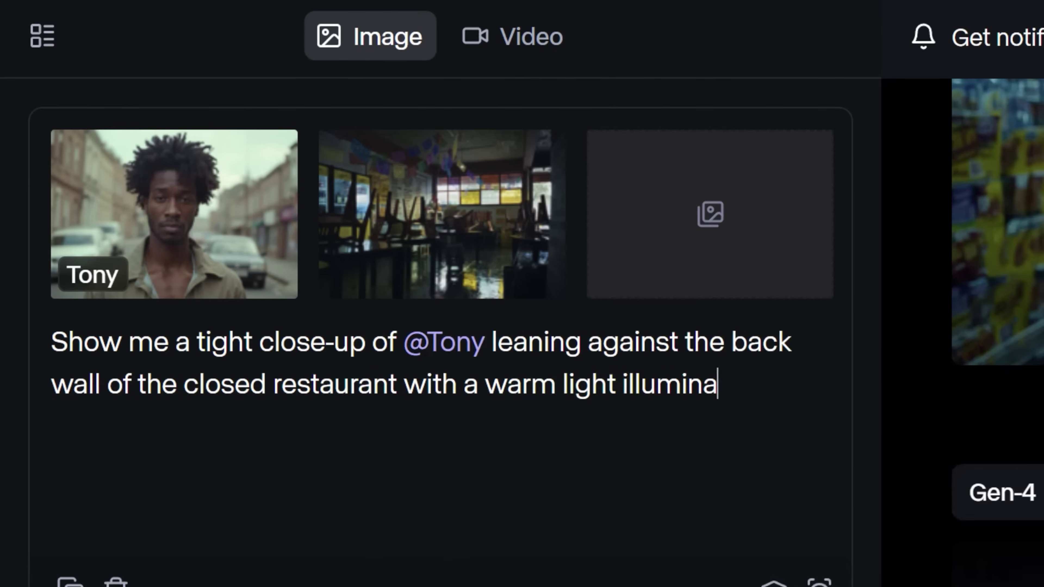
pyautogui.write('ting the side of his face')
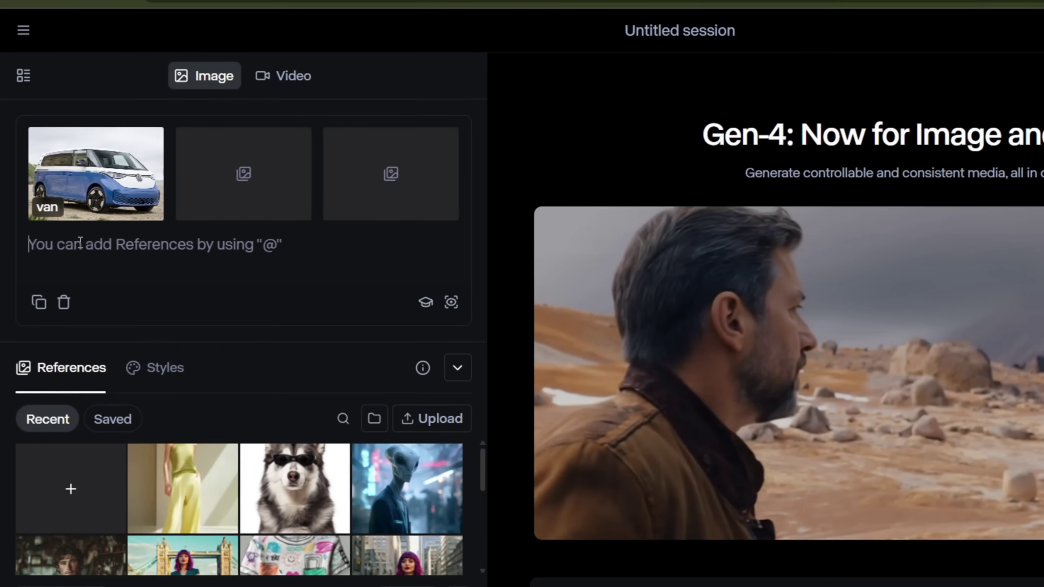
pyautogui.write('Van is parked on a beach at sunset')
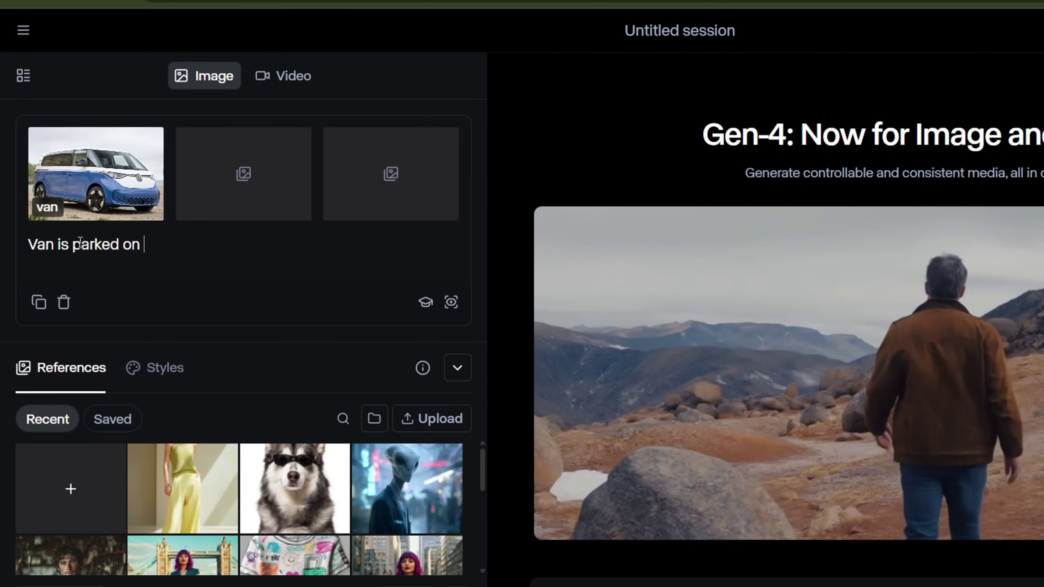
pyautogui.click(28, 244)
pyautogui.write('@')
pyautogui.click(60, 284)
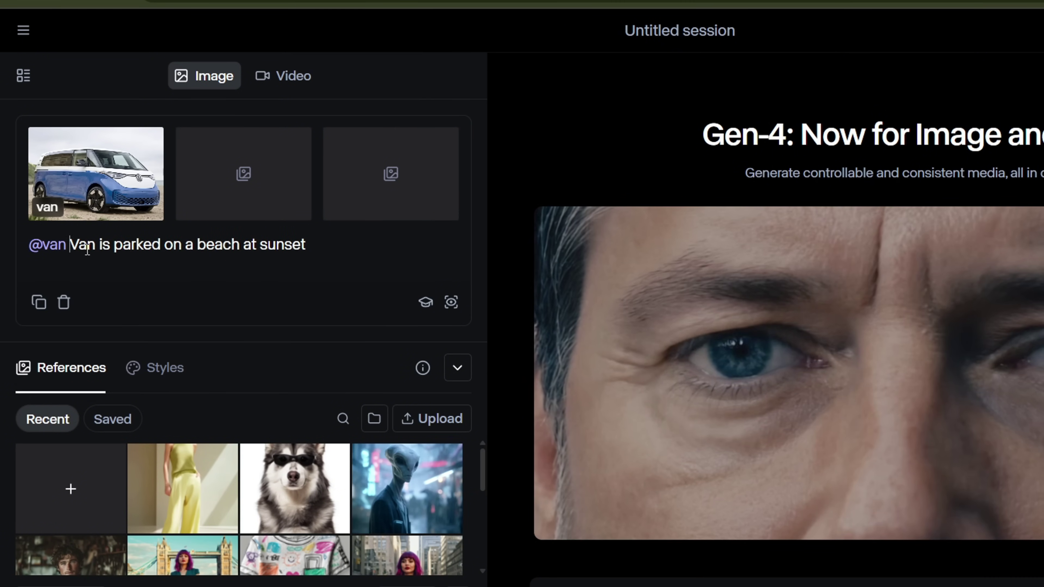
pyautogui.press('Delete')
pyautogui.press('Delete')
pyautogui.press('Delete')
pyautogui.press('Delete')
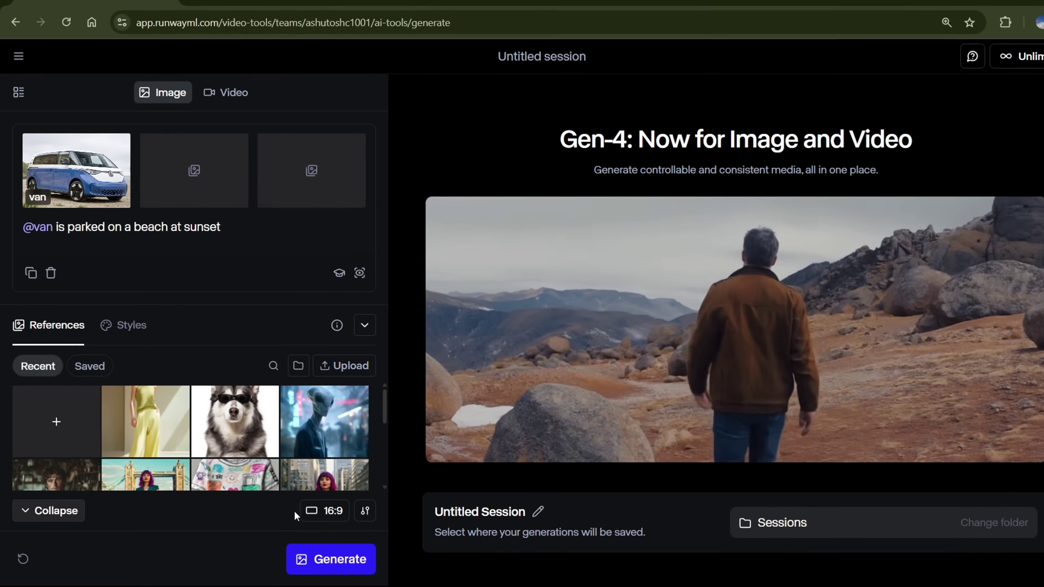
pyautogui.click(312, 514)
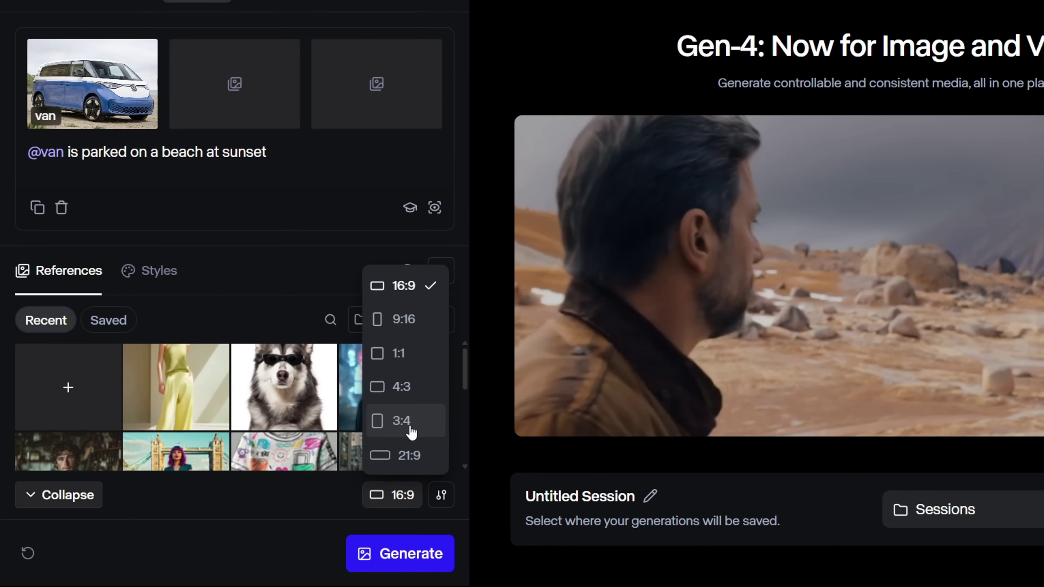
pyautogui.click(397, 495)
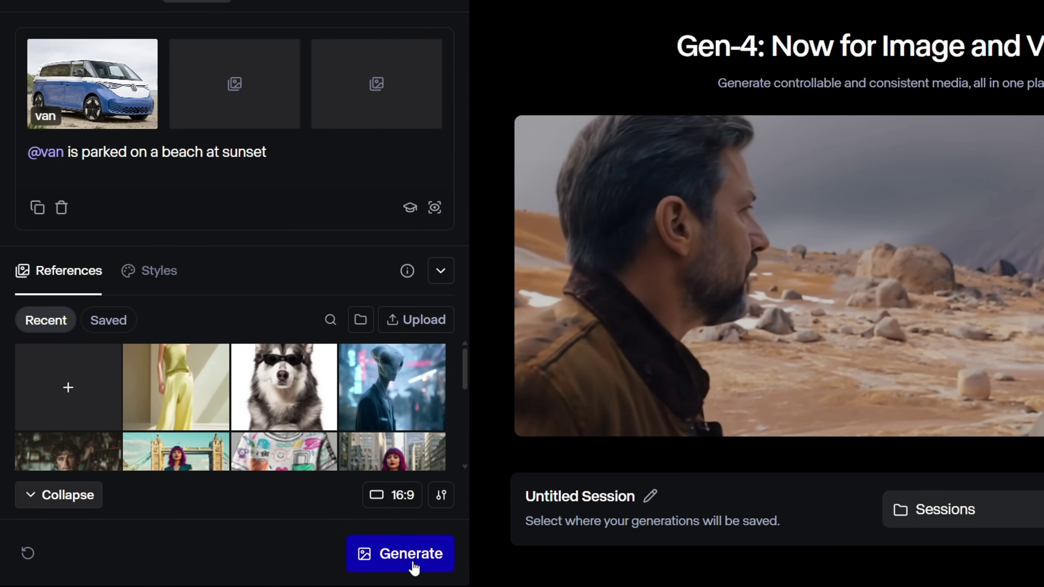
pyautogui.click(412, 567)
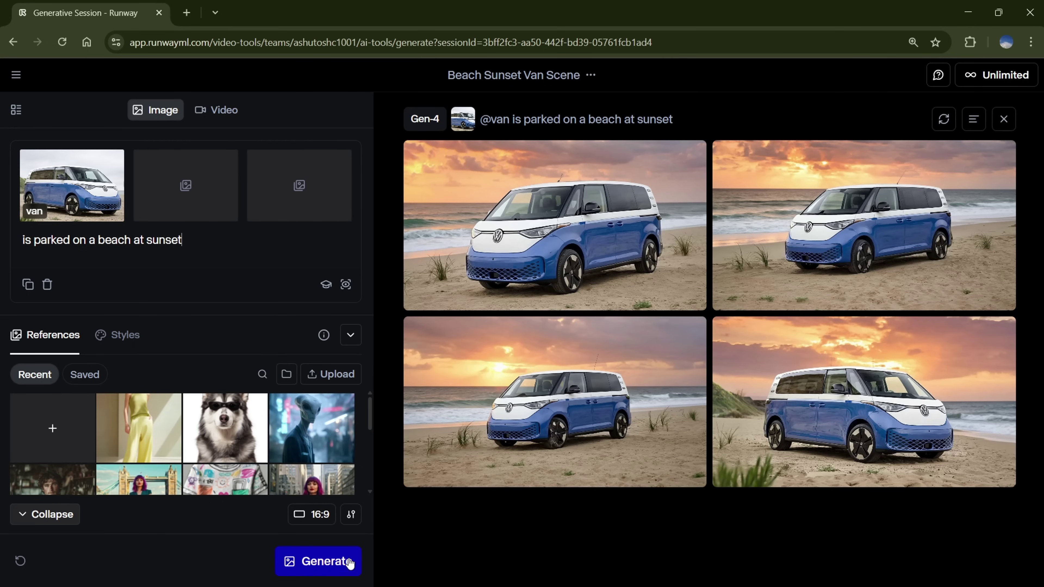
# View the beach van results full size one by one, continuing to the forest van images
pyautogui.click(621, 245)
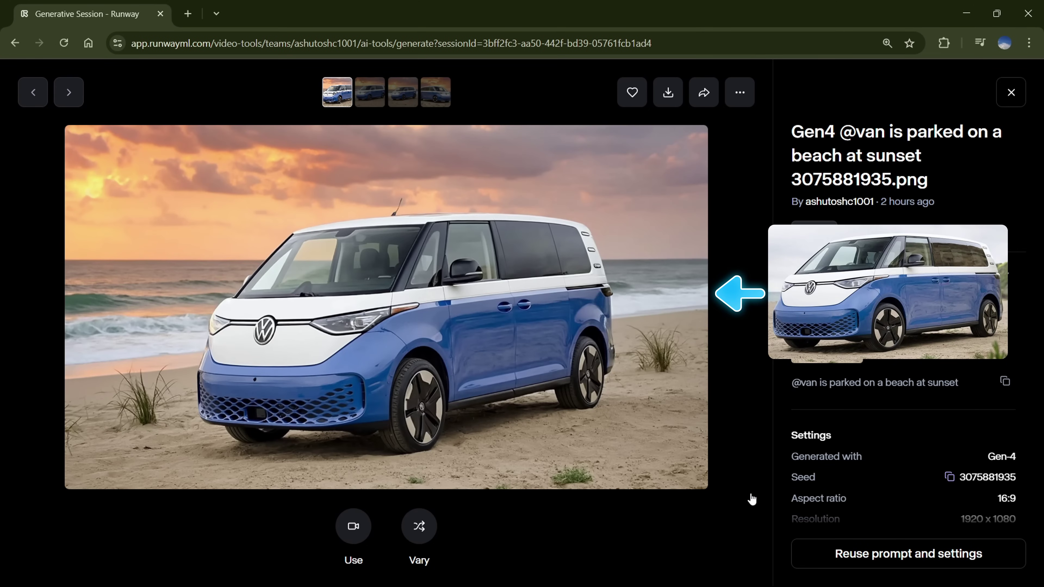
pyautogui.press('Right')
pyautogui.press('Right')
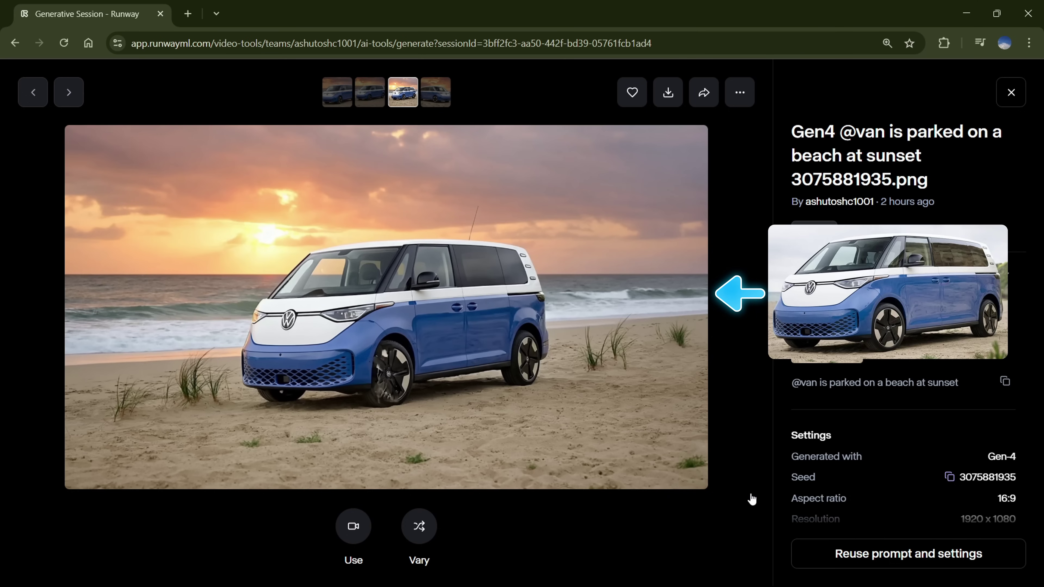
pyautogui.press('Right')
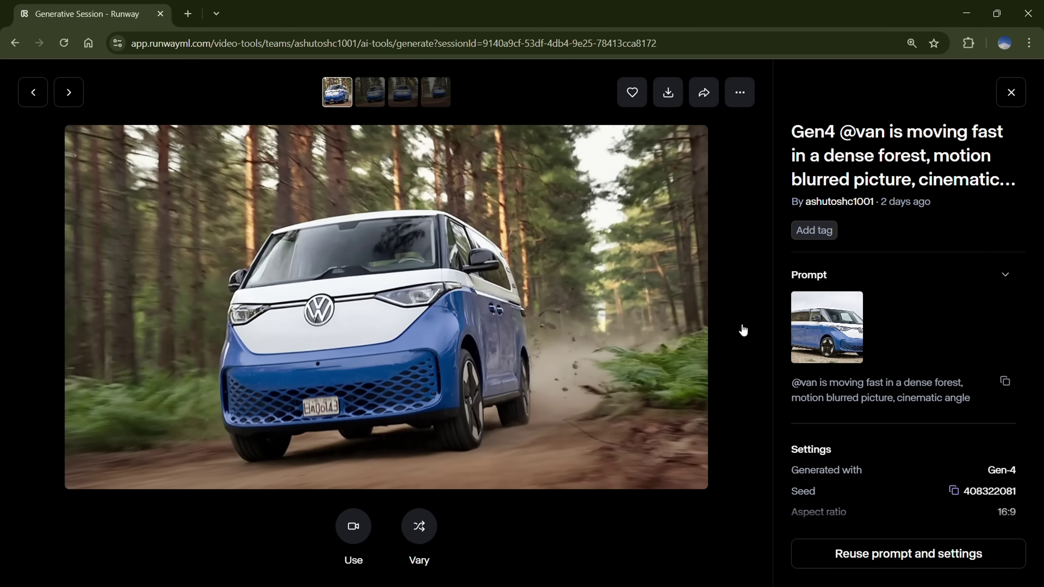
pyautogui.press('Right')
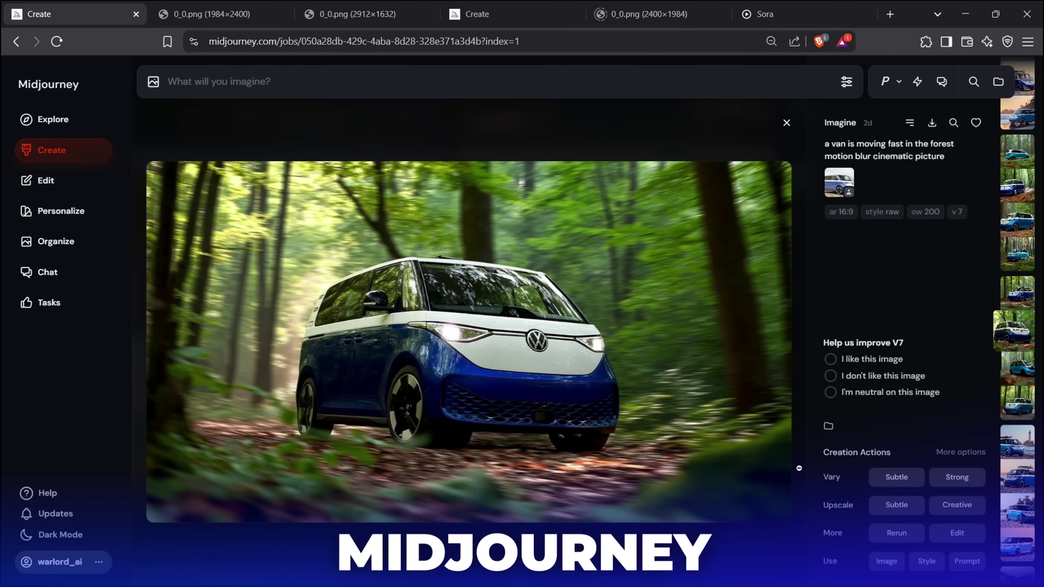
# Page back through the Midjourney forest van images to the beach van image
pyautogui.press('Up')
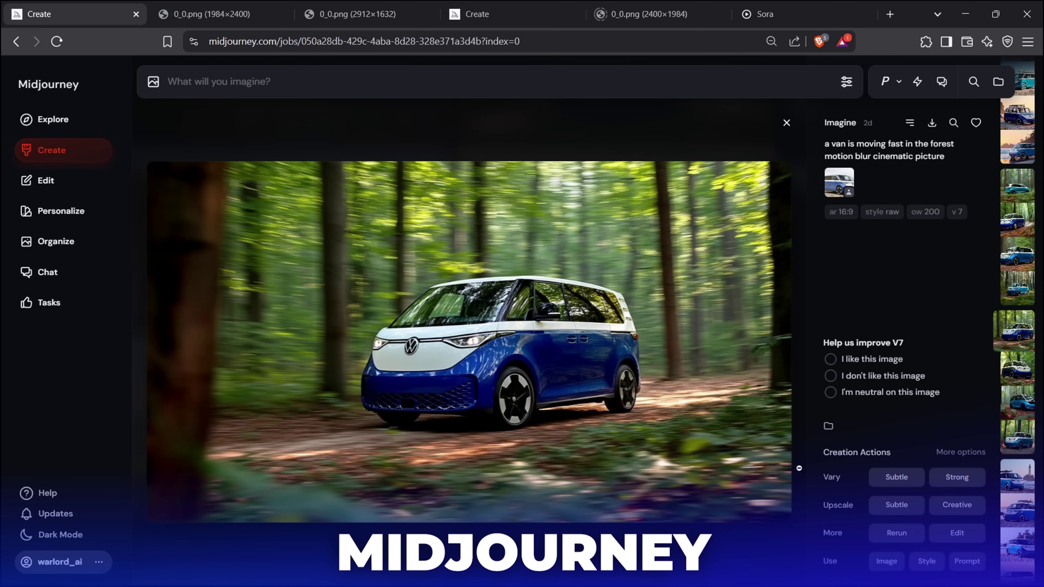
pyautogui.press('Up')
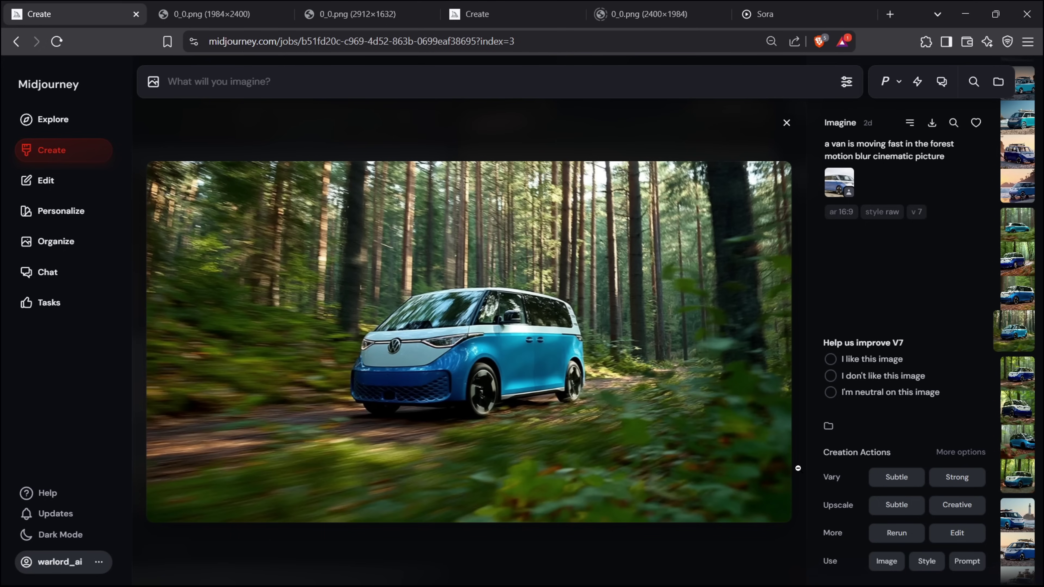
pyautogui.press('Up')
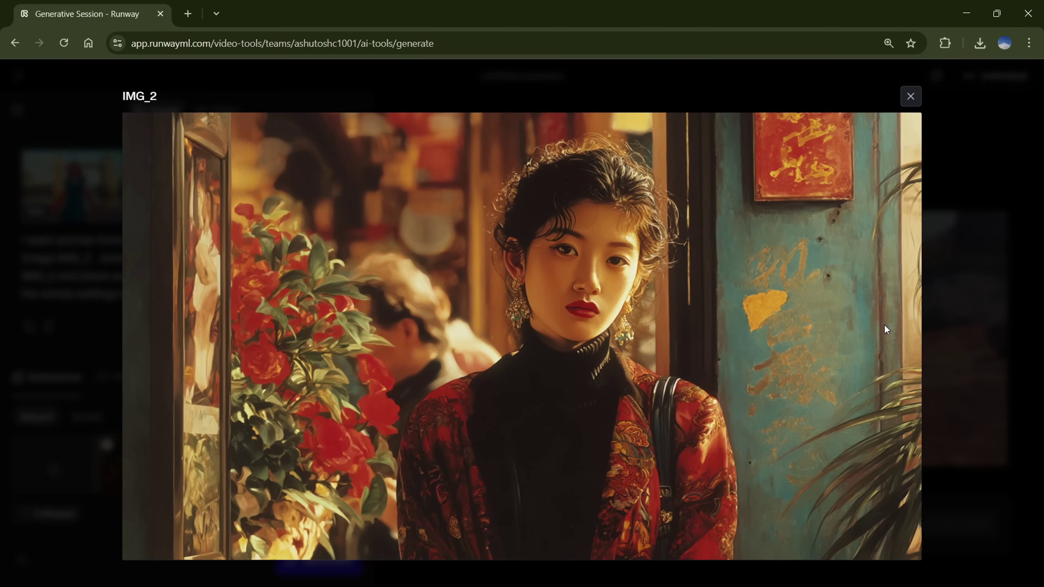
# Close the IMG_2 preview, select the prompt, and view all four dress swap results full size
pyautogui.click(945, 308)
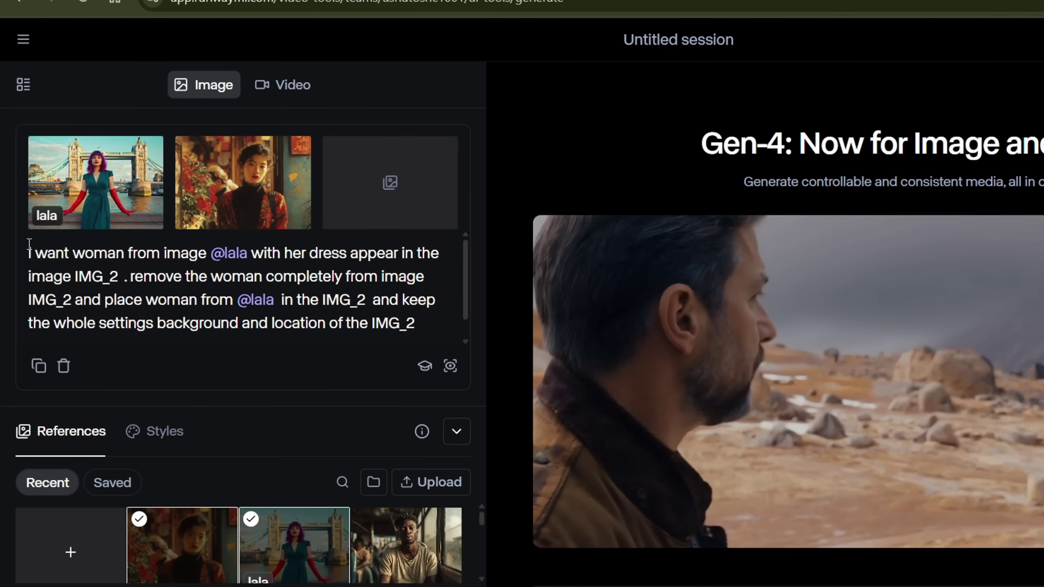
pyautogui.moveTo(37, 246); pyautogui.dragTo(439, 323)
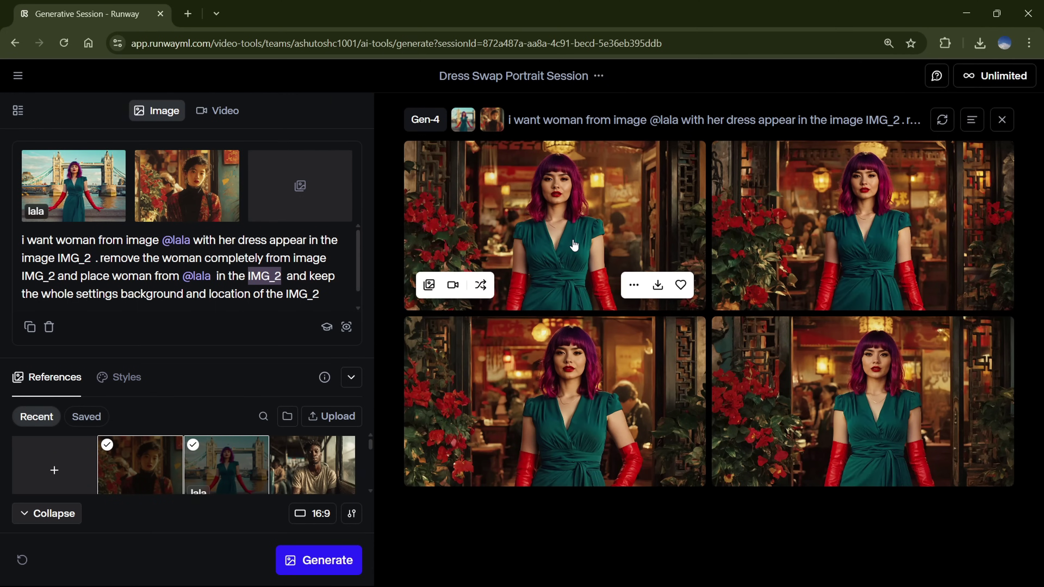
pyautogui.click(575, 244)
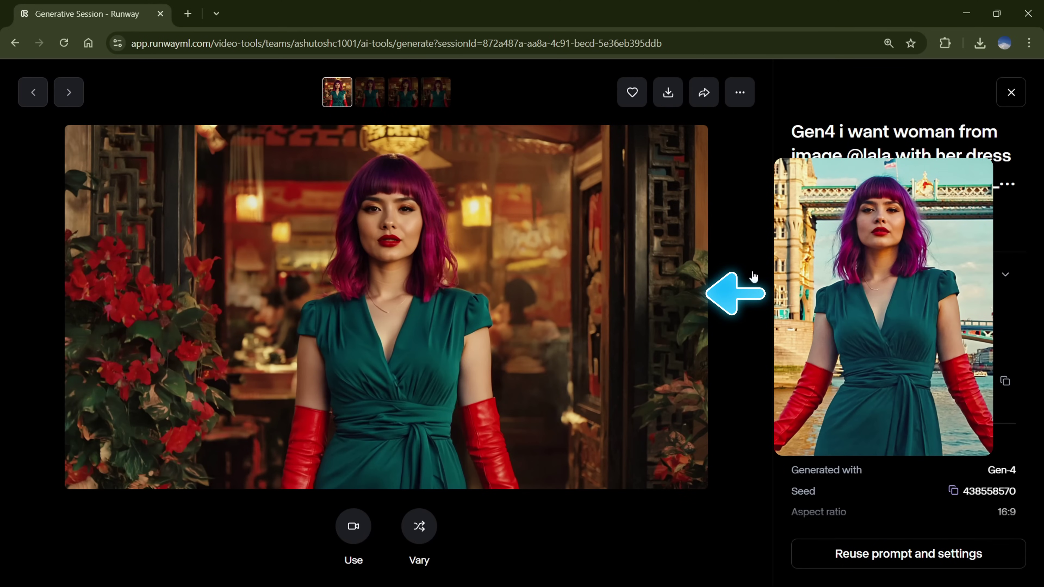
pyautogui.press('Right')
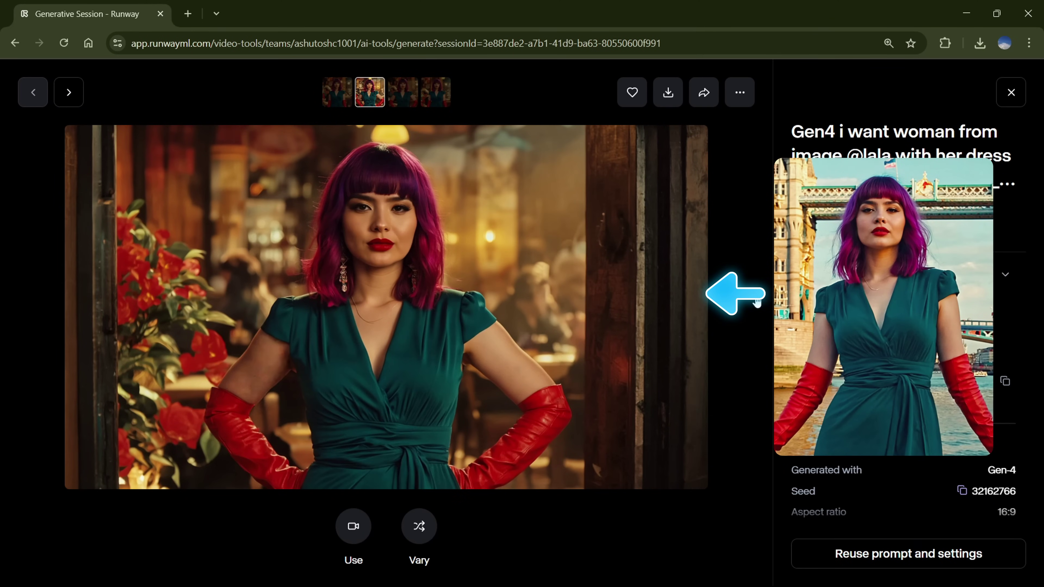
pyautogui.press('Right')
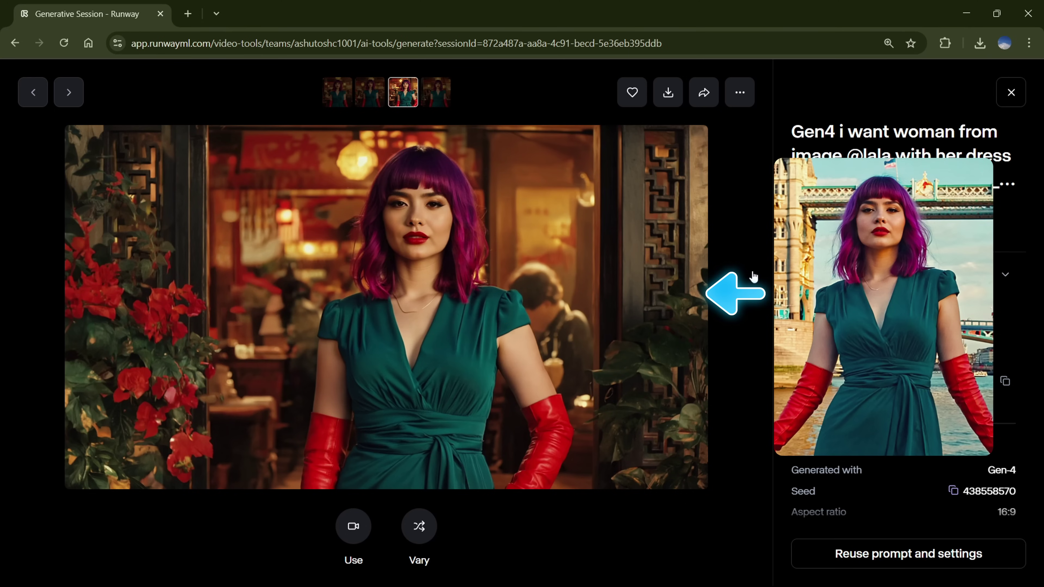
pyautogui.press('Right')
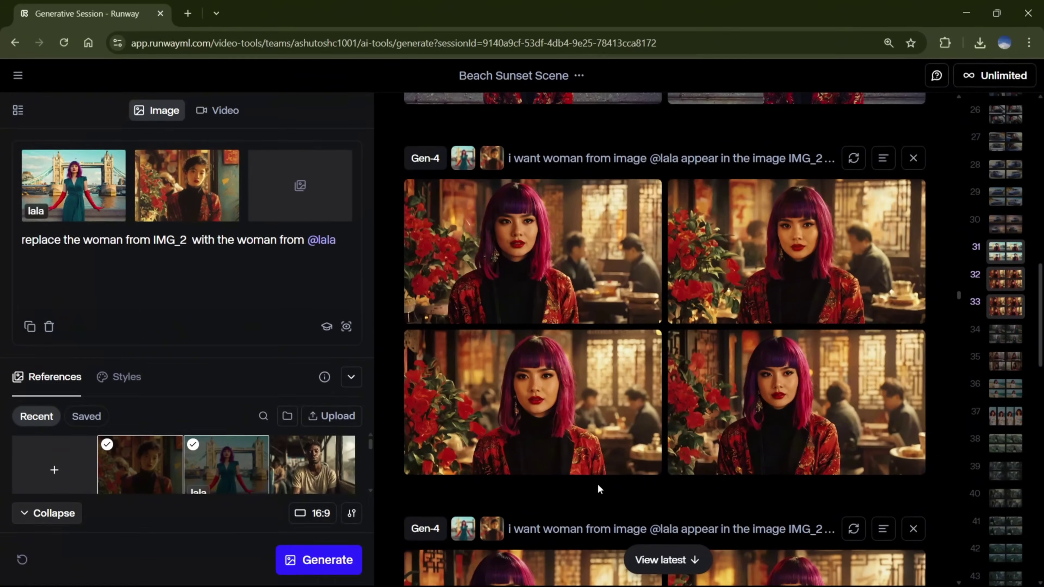
# Select the replacement prompt and move to the next Tower Bridge result
pyautogui.scroll(4, 597, 483)
pyautogui.scroll(3, 597, 483)
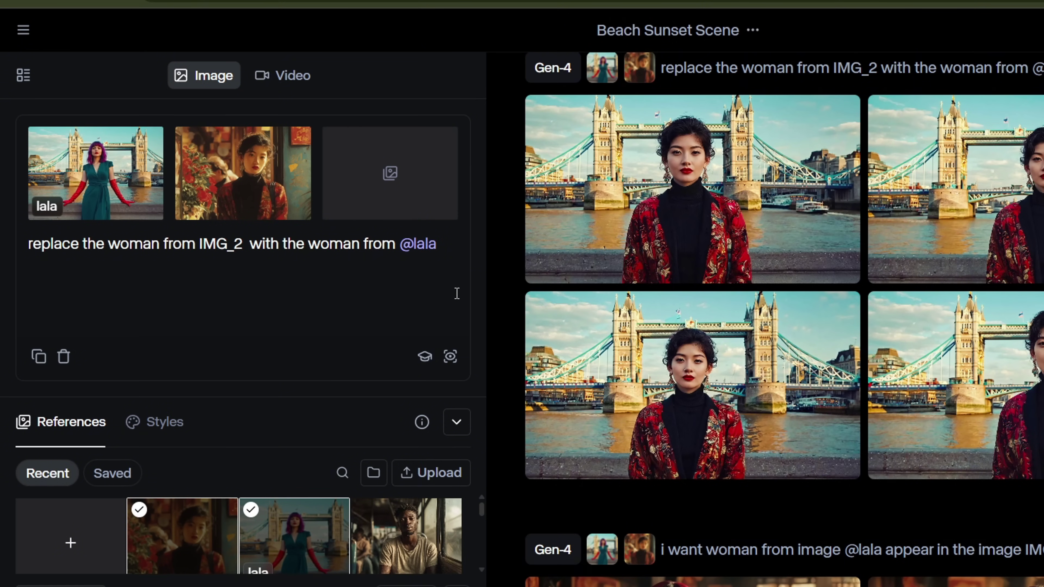
pyautogui.moveTo(447, 245); pyautogui.dragTo(53, 259)
pyautogui.tripleClick(28, 259)
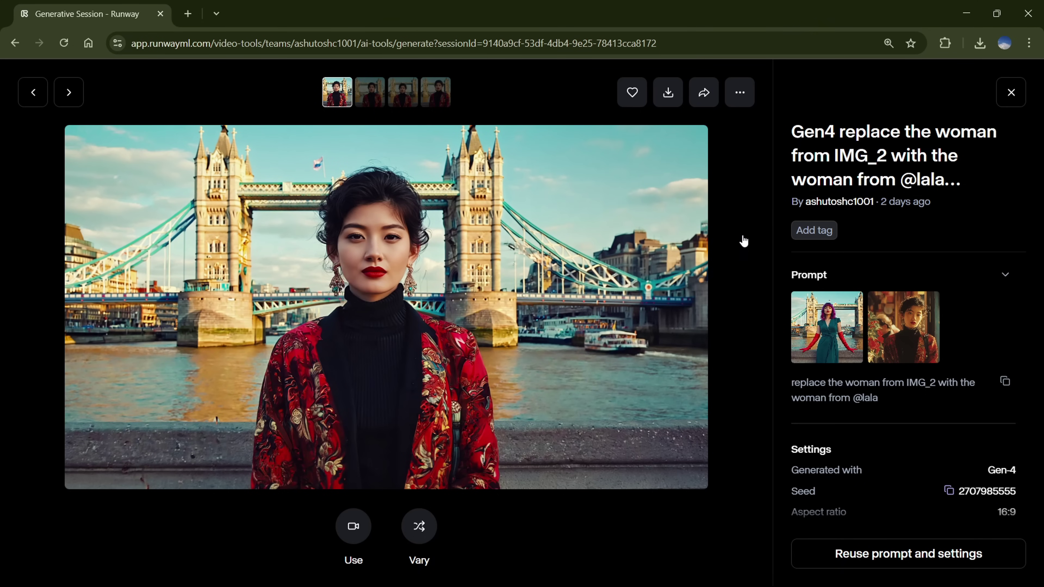
pyautogui.press('Right')
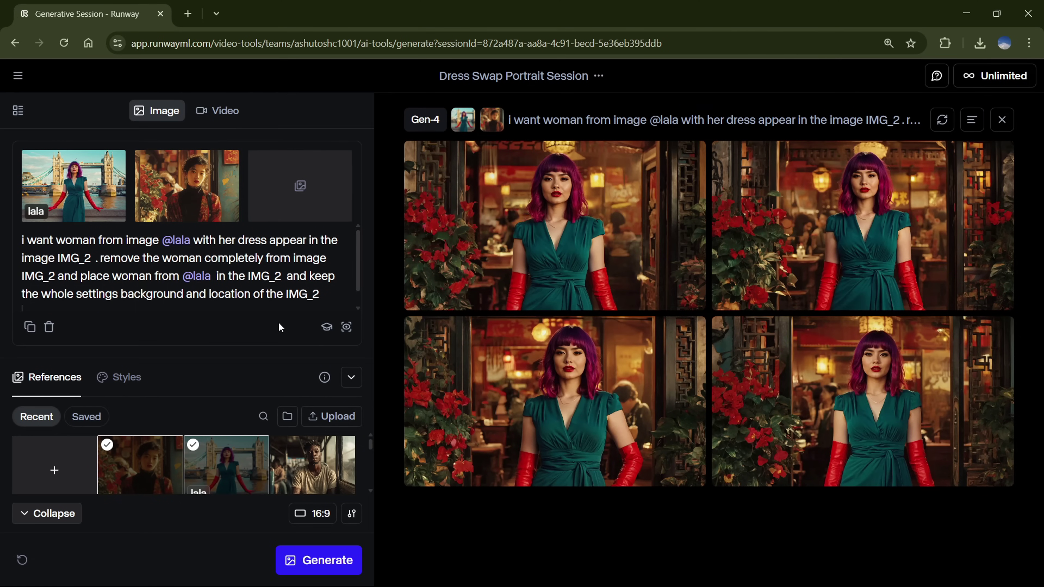
# Select the Dress Swap prompt, then the Portrait Swap session's bus prompt
pyautogui.moveTo(18, 242); pyautogui.dragTo(336, 290)
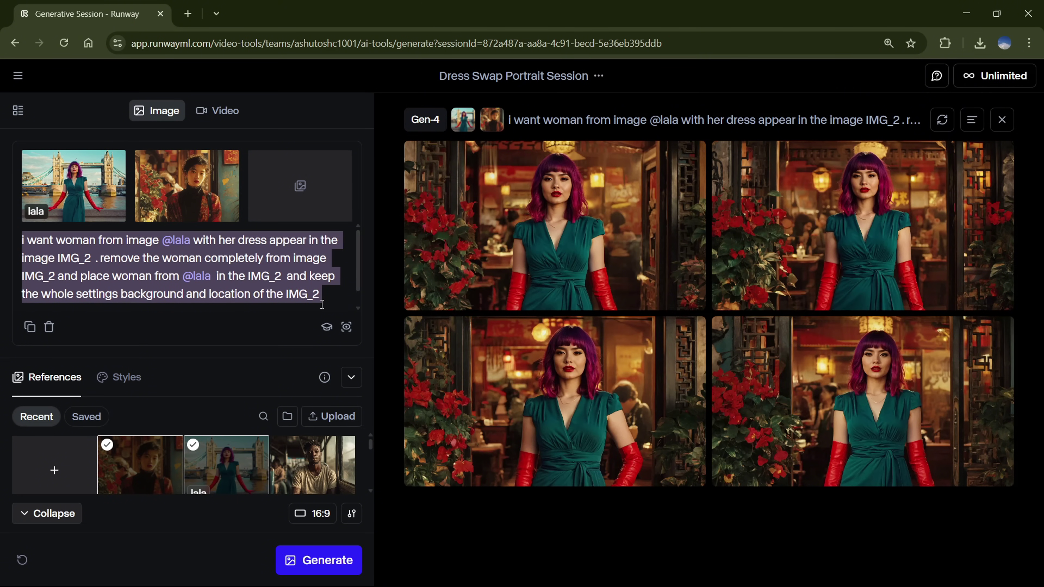
pyautogui.click(291, 301)
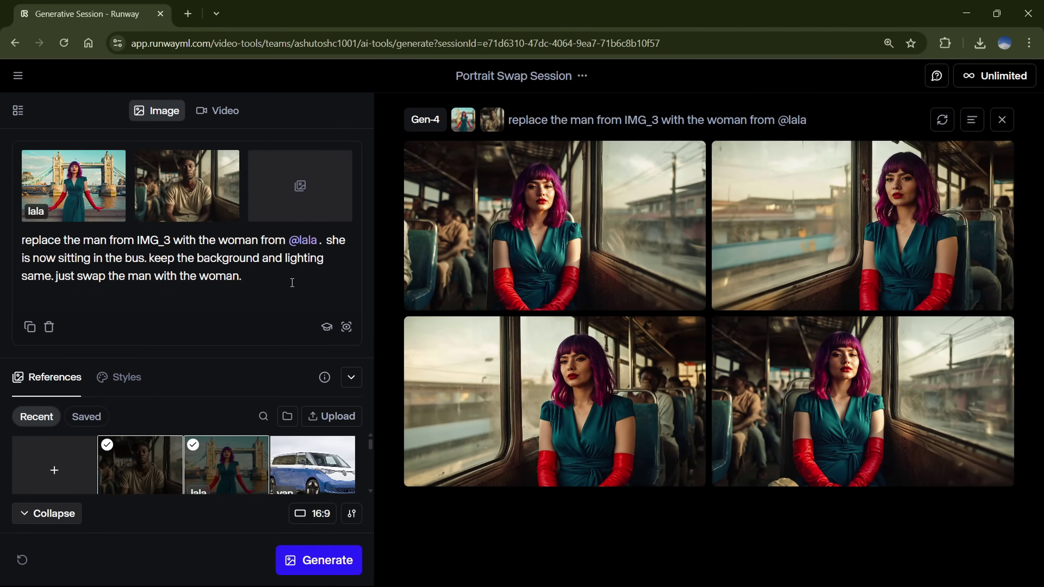
pyautogui.moveTo(287, 281); pyautogui.dragTo(22, 222)
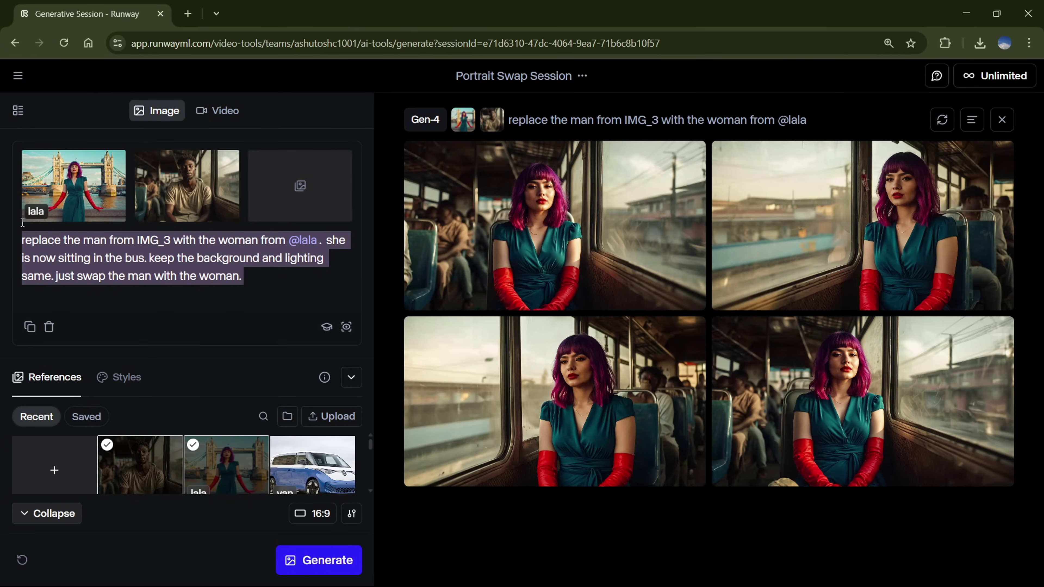
# Open the bus results full size and view the fourth image
pyautogui.click(571, 243)
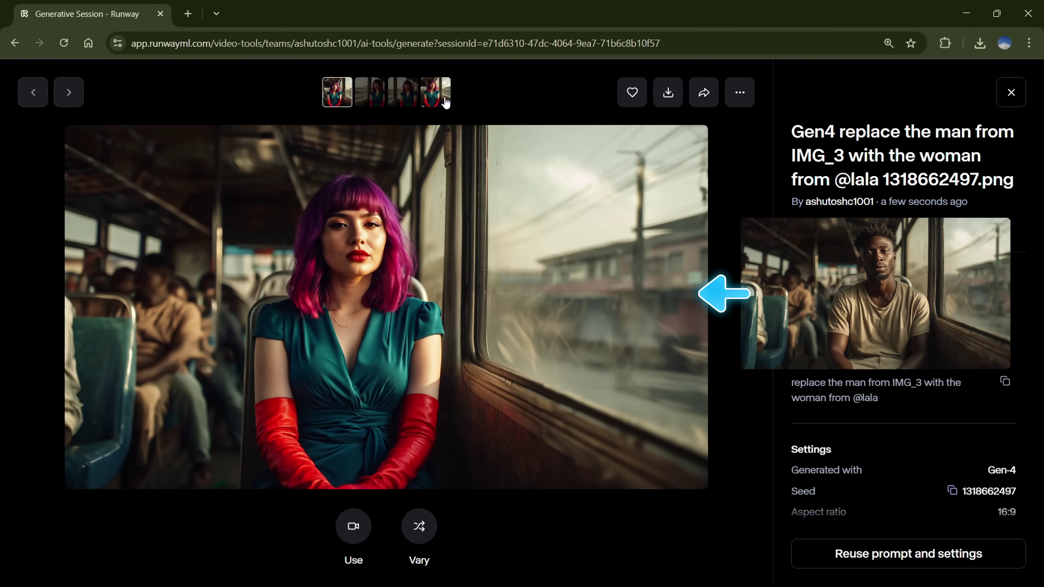
pyautogui.click(446, 103)
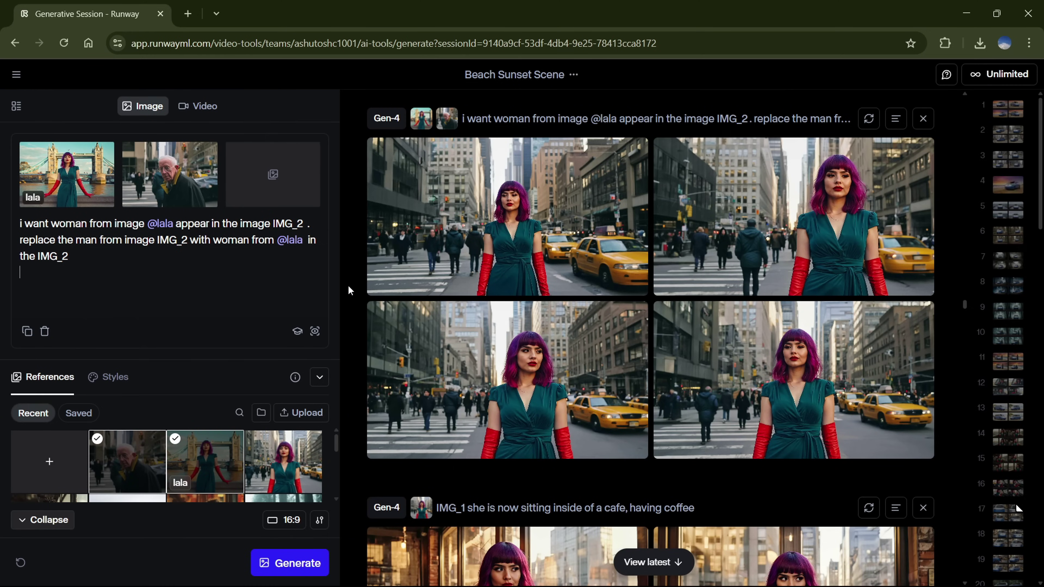
pyautogui.click(207, 179)
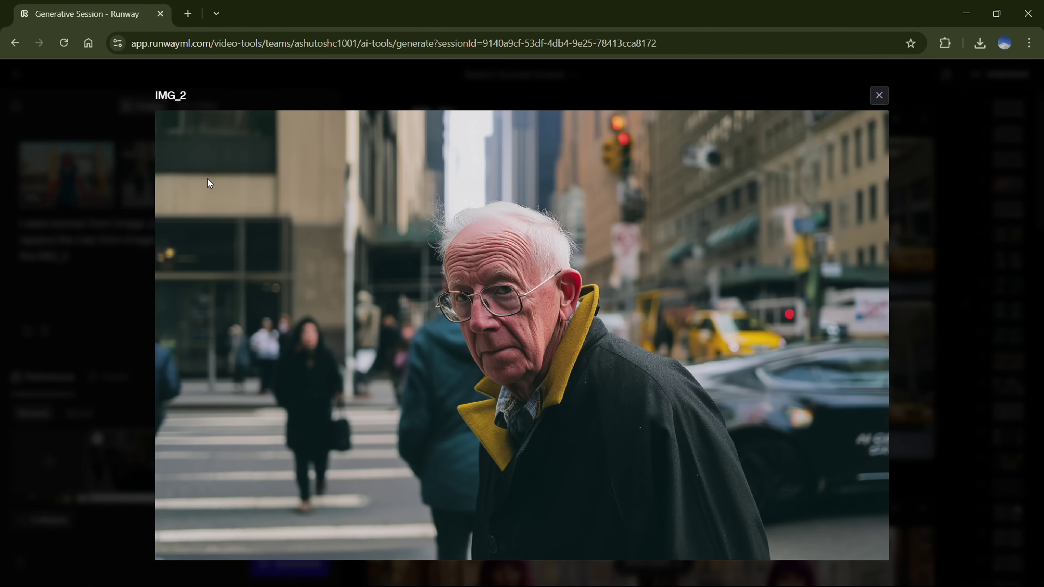
pyautogui.click(139, 188)
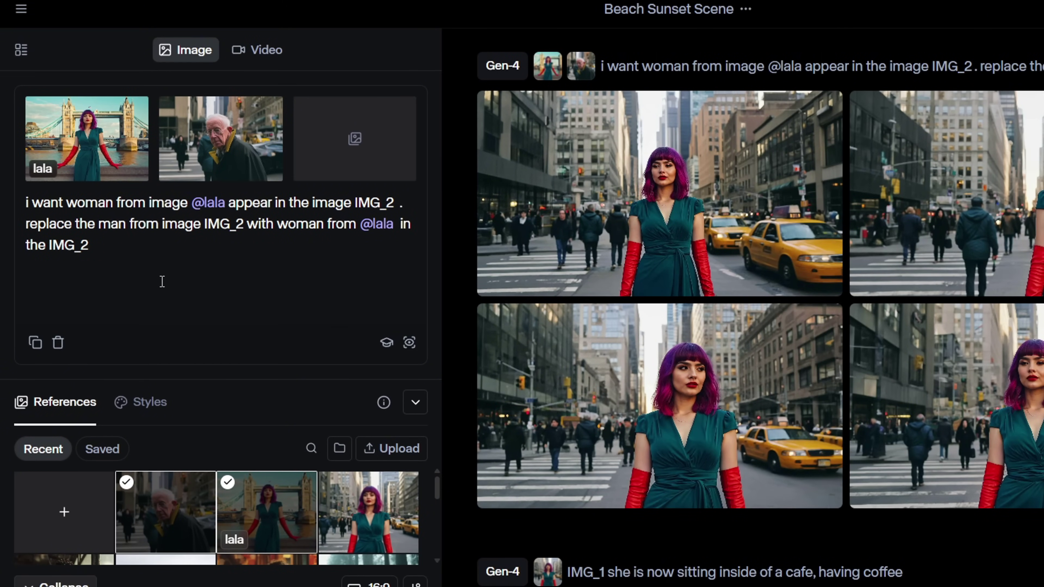
pyautogui.click(63, 352)
pyautogui.moveTo(678, 370); pyautogui.dragTo(212, 257)
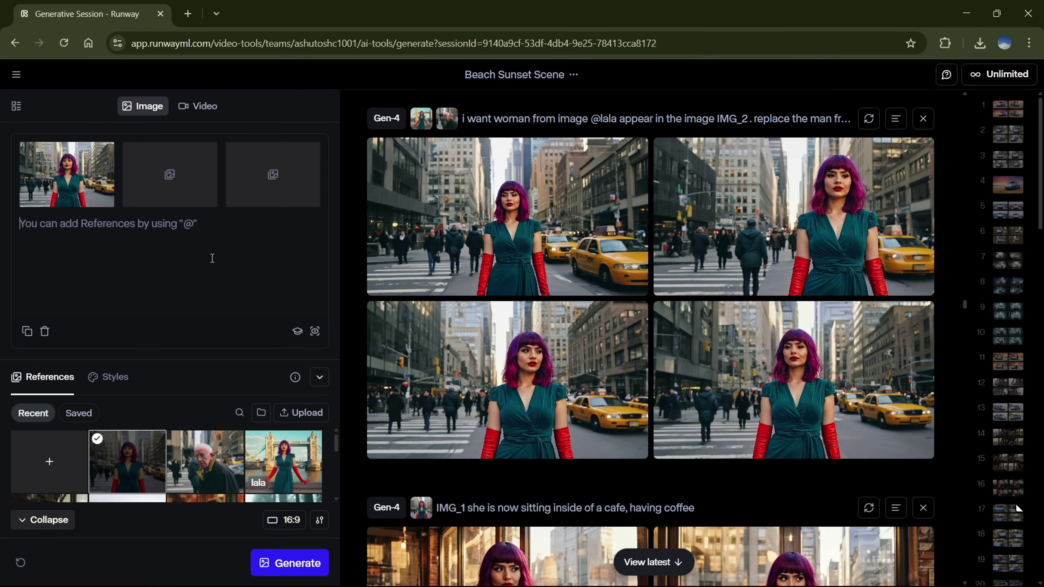
# Paste back the prompt 'IMG_1 she is now sitting inside of a cafe, having coffee' and open the first result
pyautogui.write('IMG_1 she is now sitting inside of a cafe, having coffee')
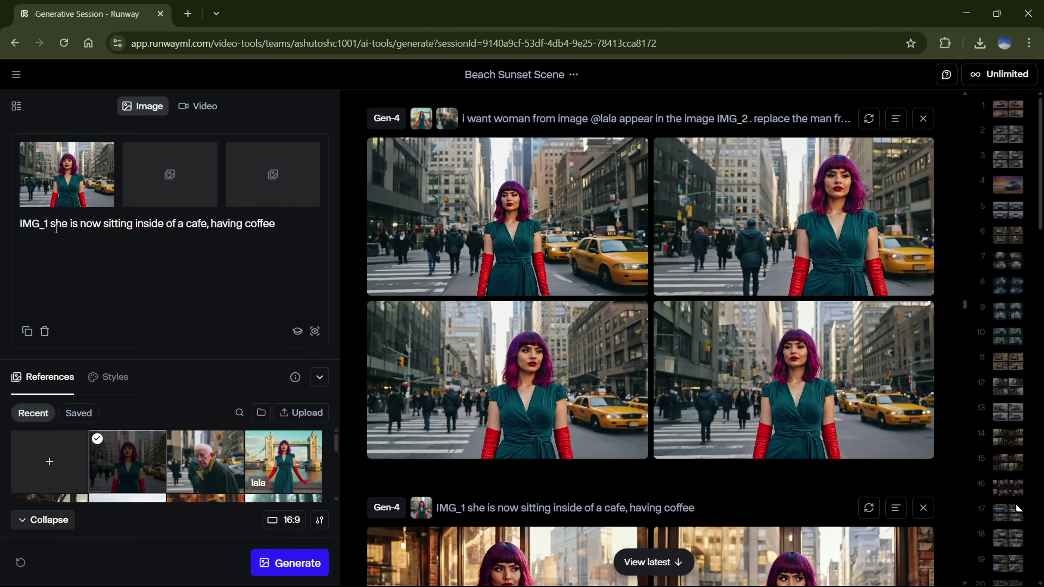
pyautogui.moveTo(50, 227); pyautogui.dragTo(275, 236)
pyautogui.click(1011, 510)
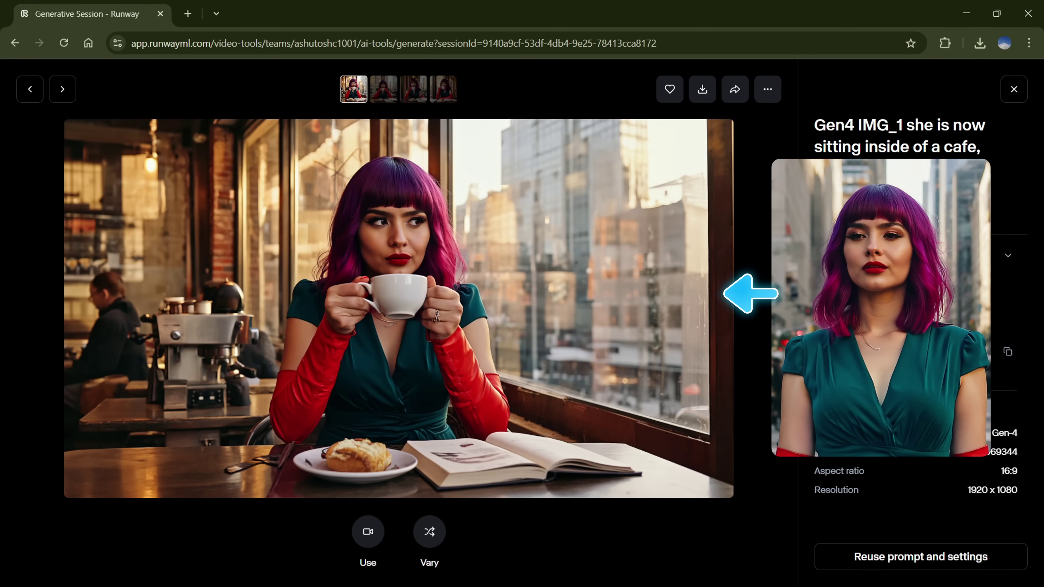
# Compare the third, second and fourth cafe results, then step back to the first
pyautogui.click(413, 89)
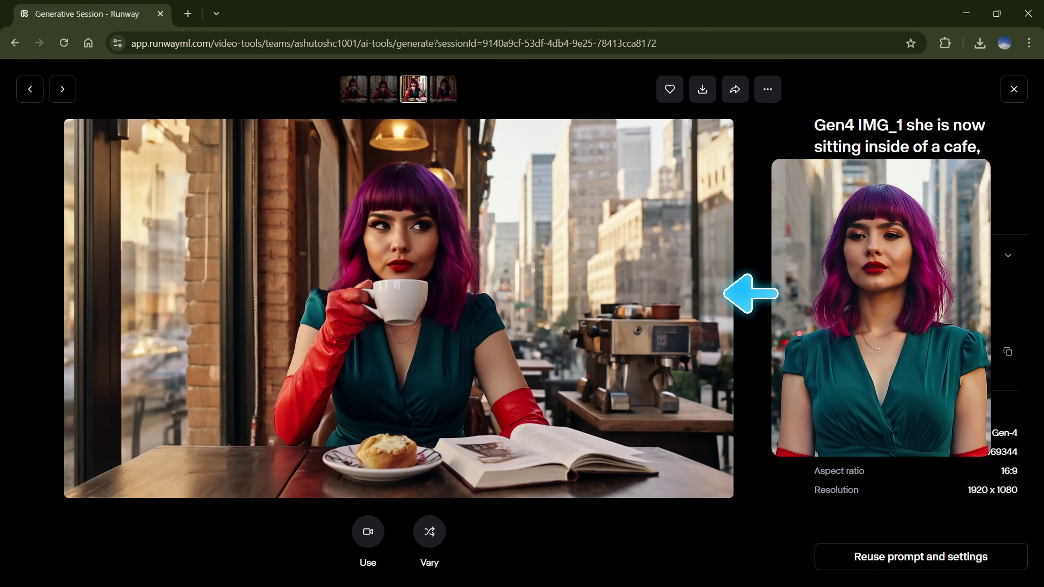
pyautogui.click(383, 89)
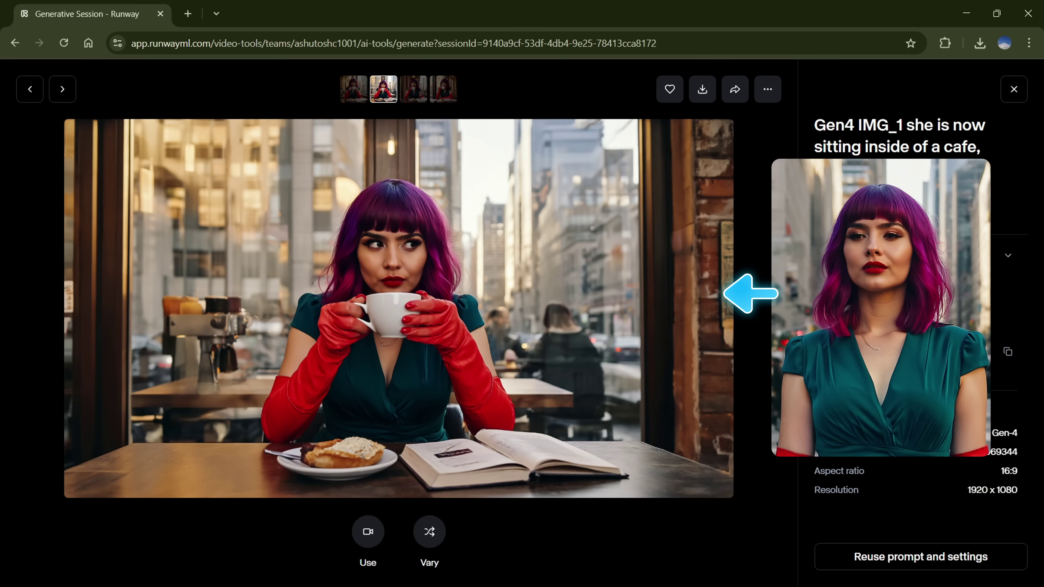
pyautogui.click(443, 89)
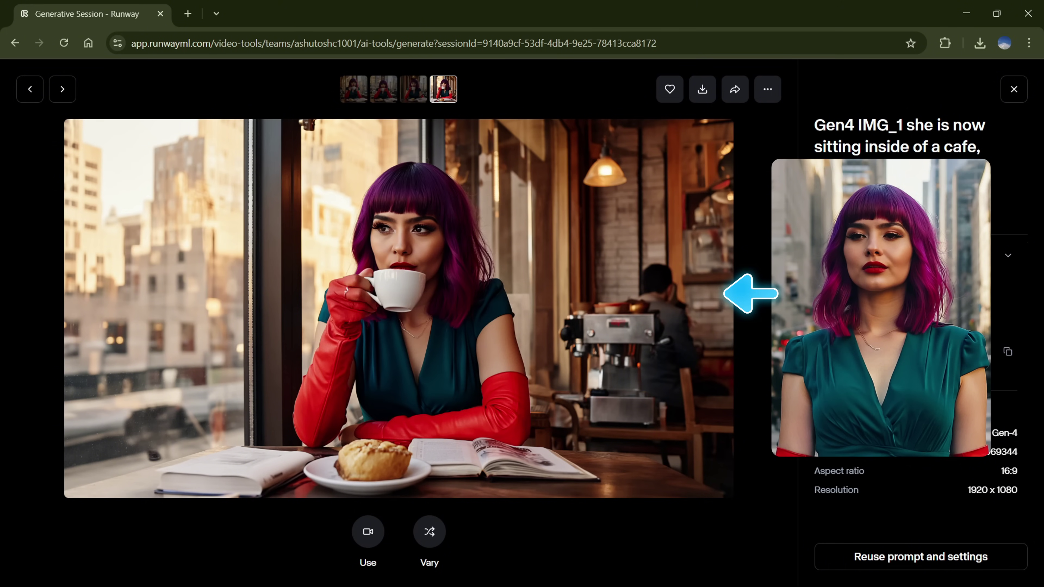
pyautogui.press('Left')
pyautogui.press('Left')
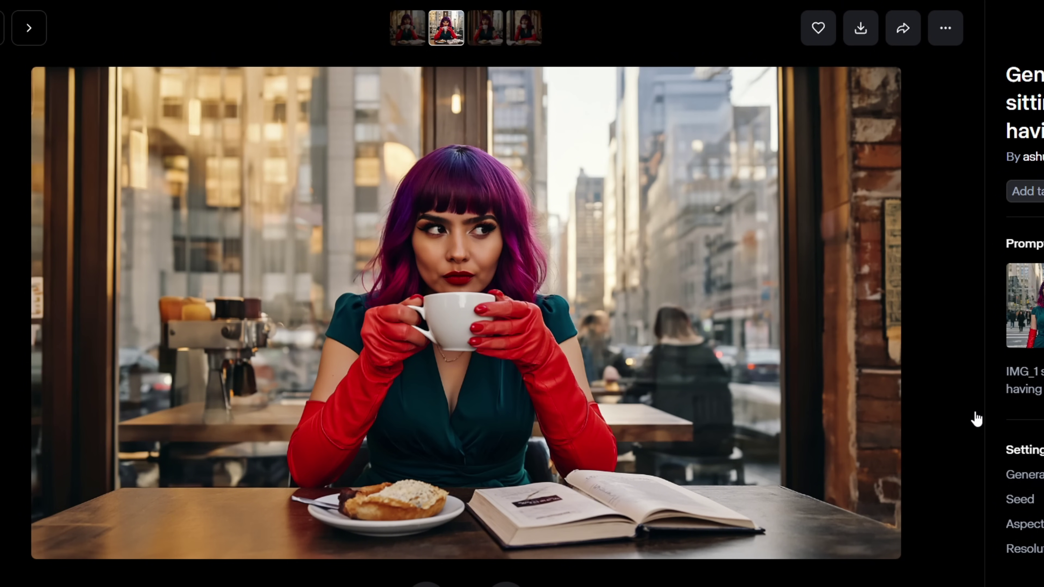
pyautogui.press('Left')
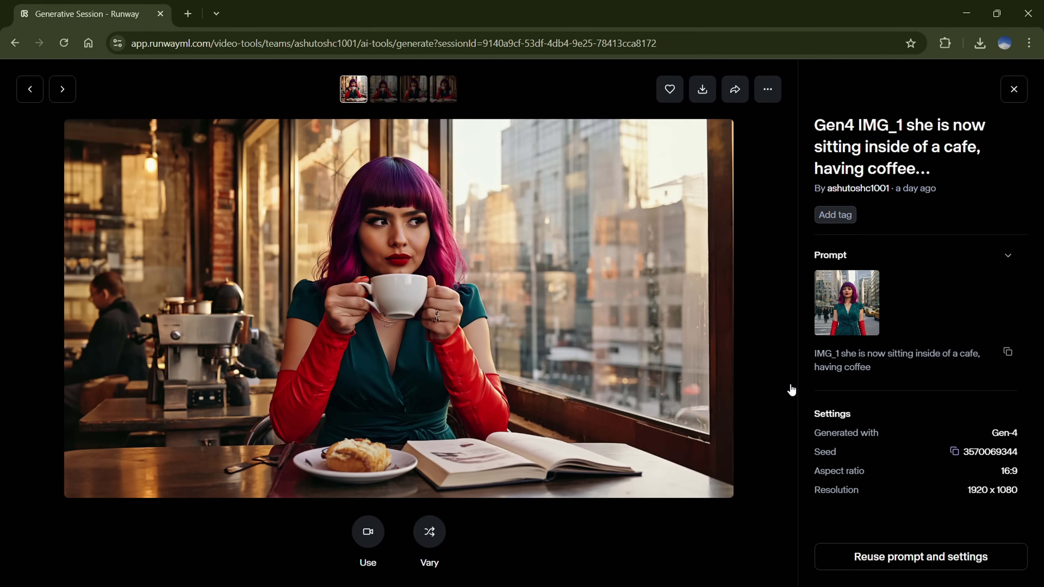
pyautogui.press('Escape')
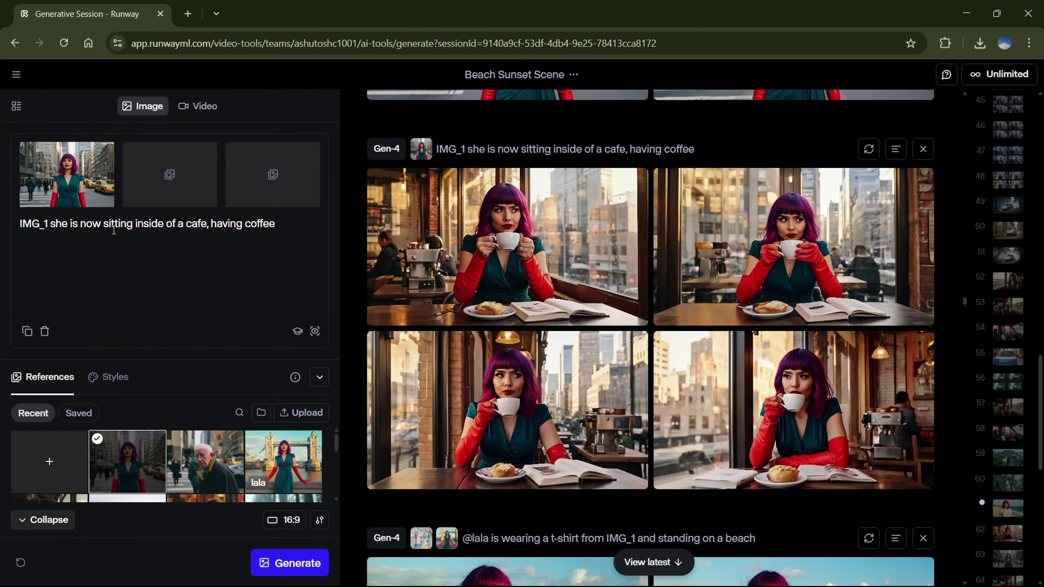
pyautogui.click(86, 181)
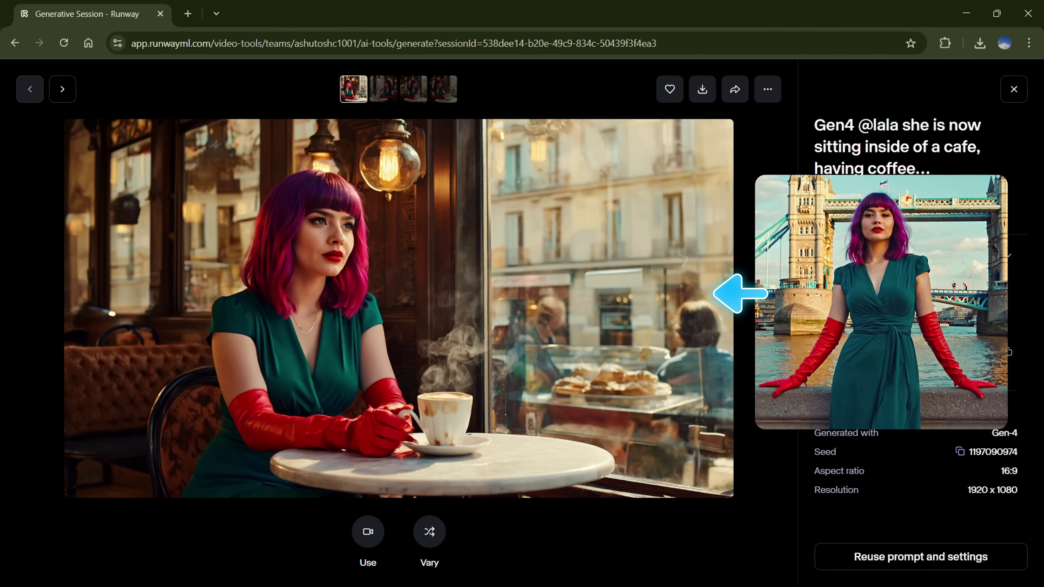
pyautogui.click(413, 89)
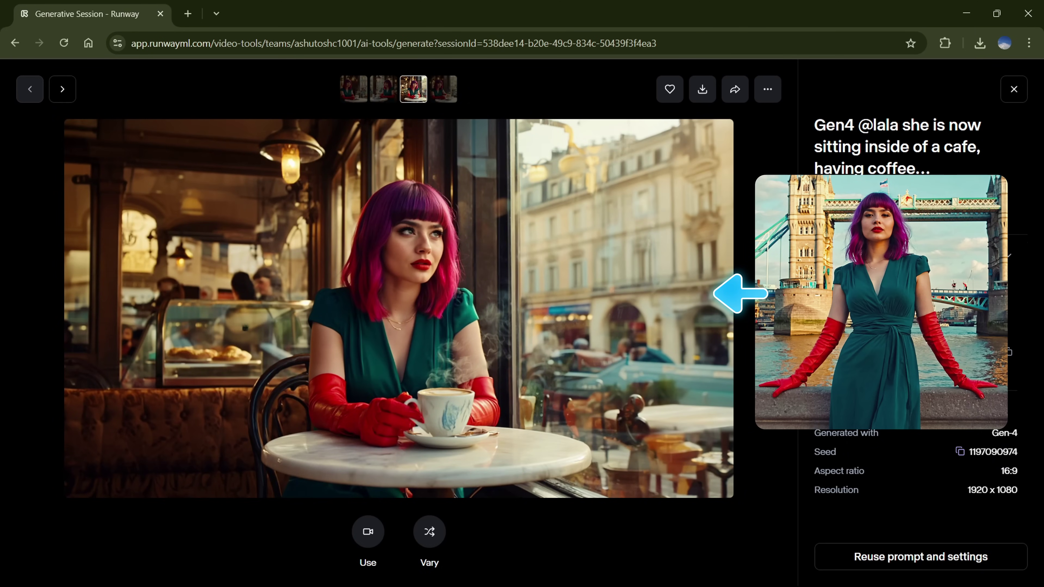
pyautogui.click(443, 89)
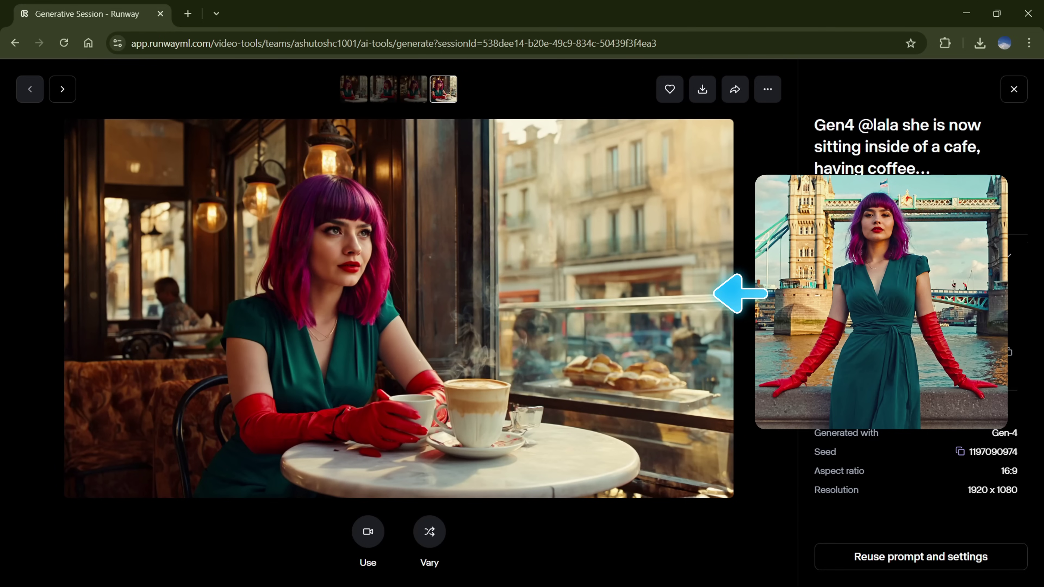
pyautogui.click(353, 89)
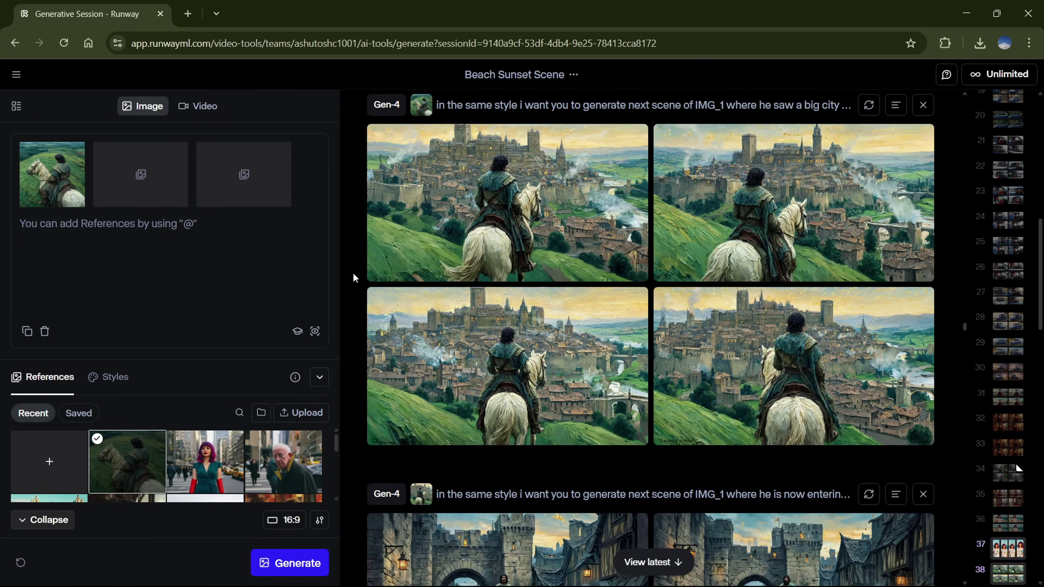
# Preview the rider reference and paste in the next-scene prompt describing the big city
pyautogui.click(54, 181)
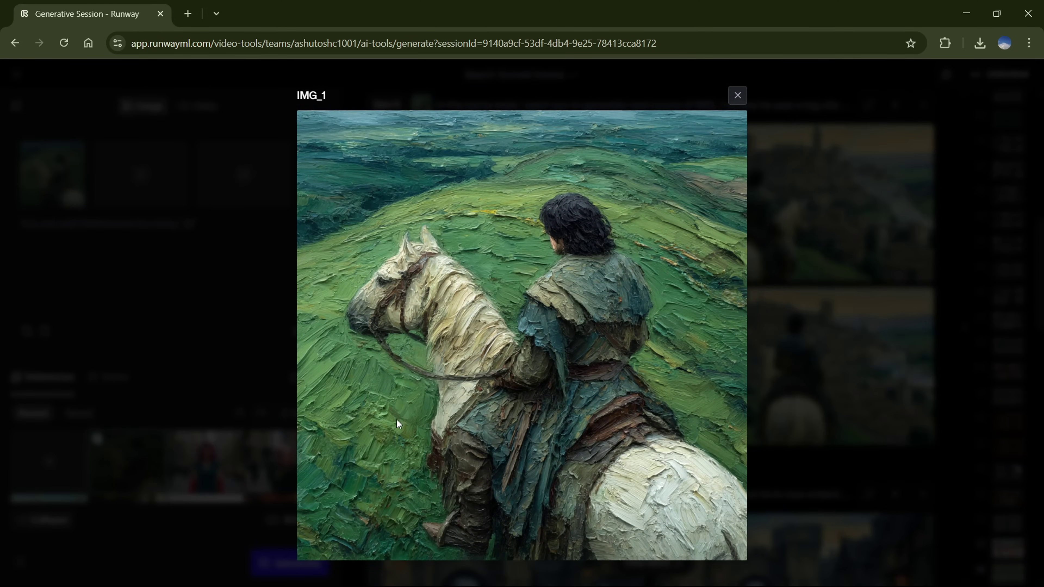
pyautogui.click(779, 443)
pyautogui.click(117, 238)
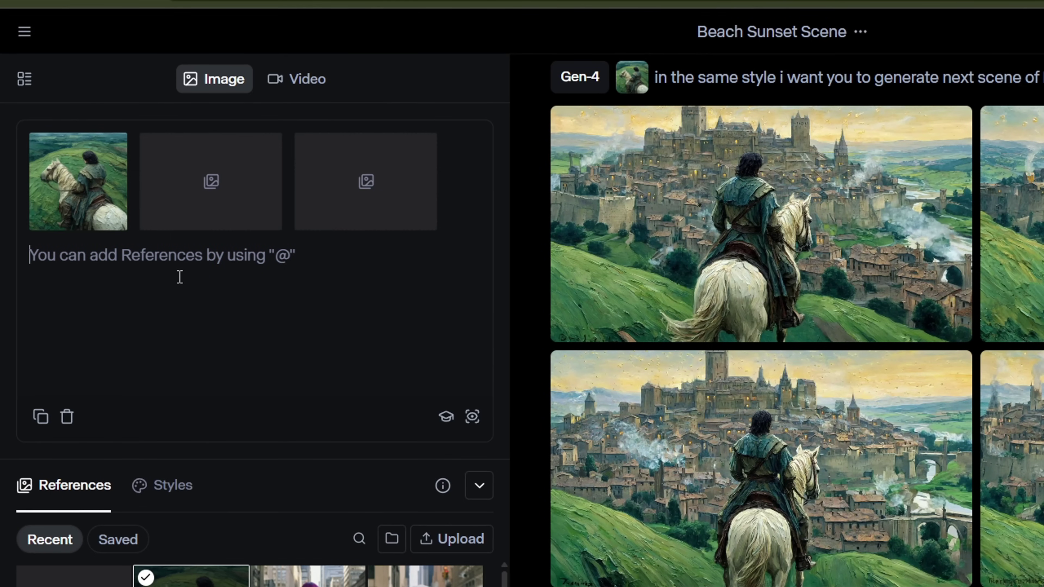
pyautogui.write('in the same style i want you to generate next scene of IMG_1 where he sees a big city the camera should be behind his shoulder, wide shot')
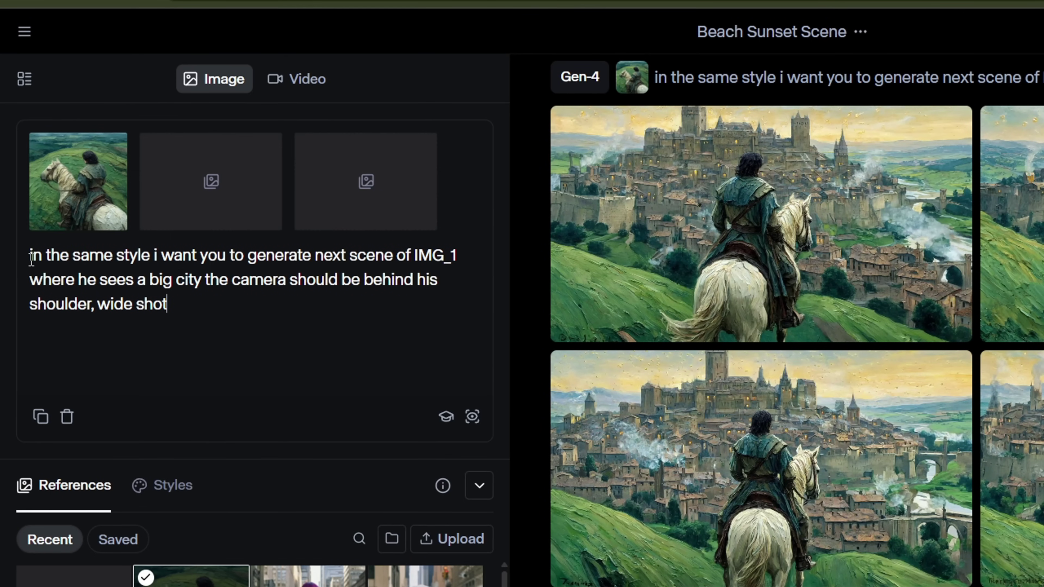
pyautogui.moveTo(32, 259); pyautogui.dragTo(468, 263)
pyautogui.moveTo(30, 279); pyautogui.dragTo(182, 321)
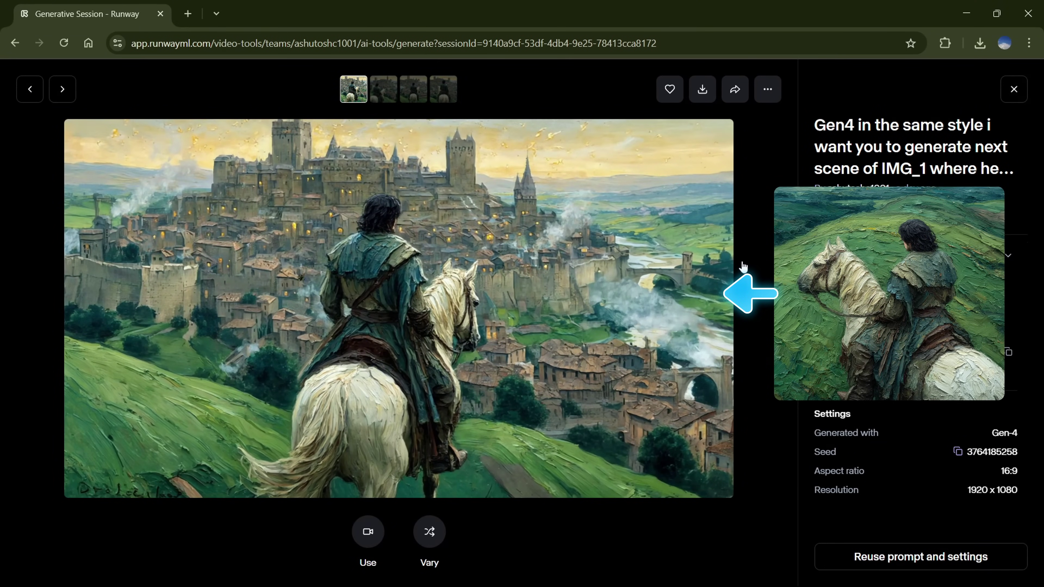
# Review the second and fourth hillside city variants and highlight the IMG_1 prompt line
pyautogui.press('Right')
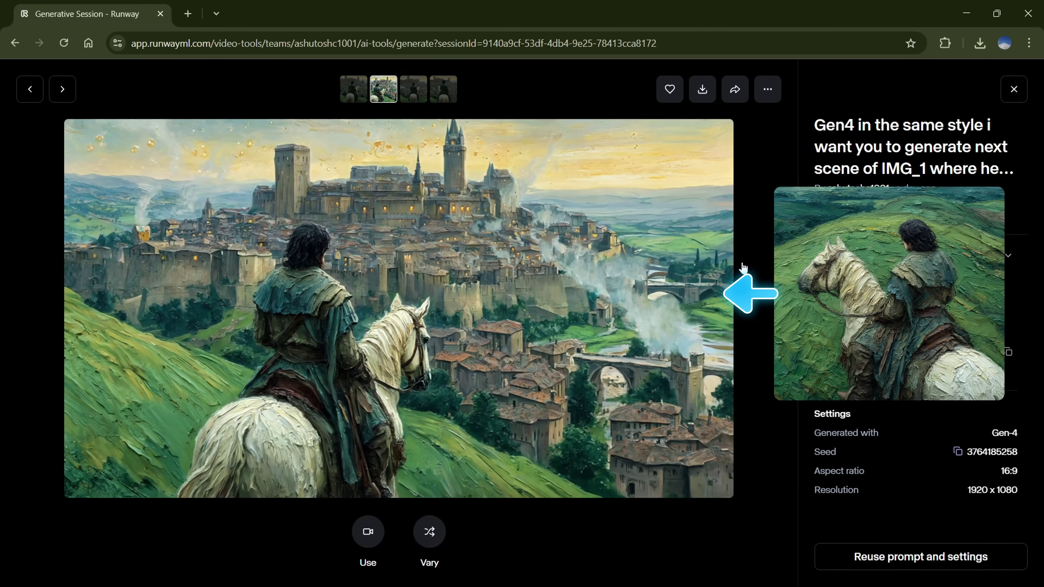
pyautogui.press('Right')
pyautogui.press('Right')
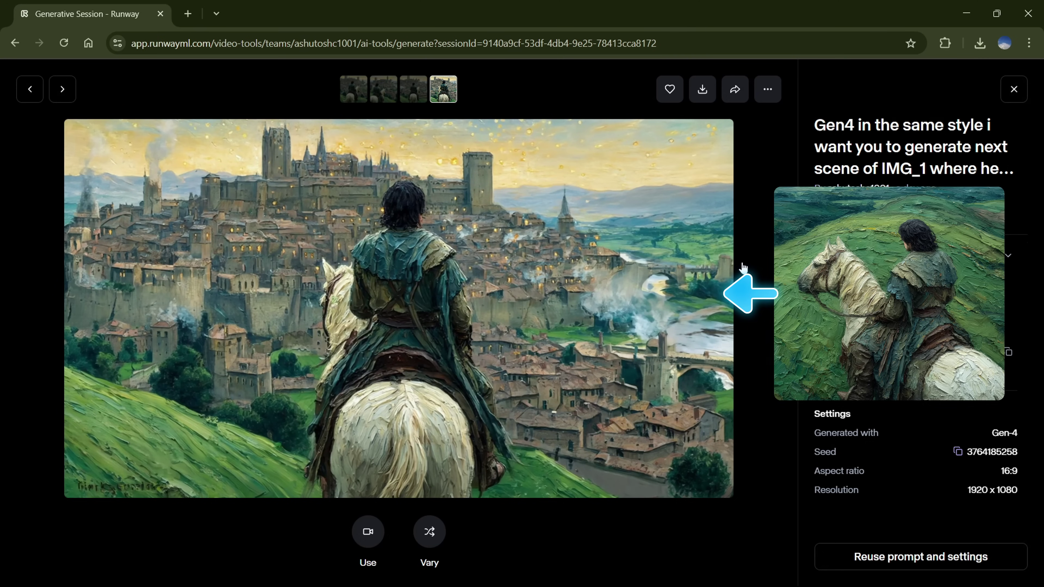
pyautogui.moveTo(30, 246); pyautogui.dragTo(462, 252)
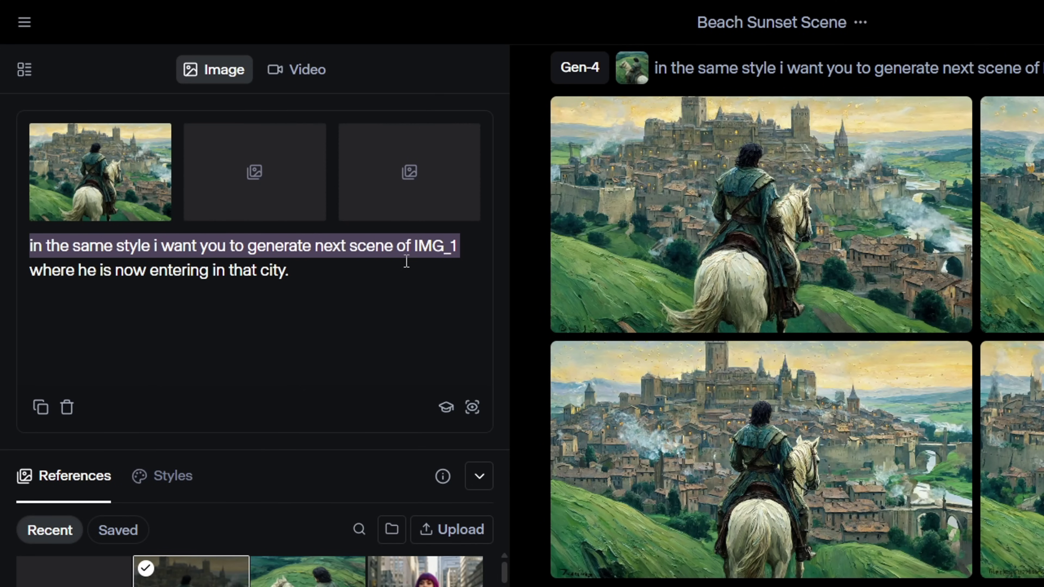
# Check the city-entry prompt line and its second variant
pyautogui.moveTo(31, 275); pyautogui.dragTo(294, 273)
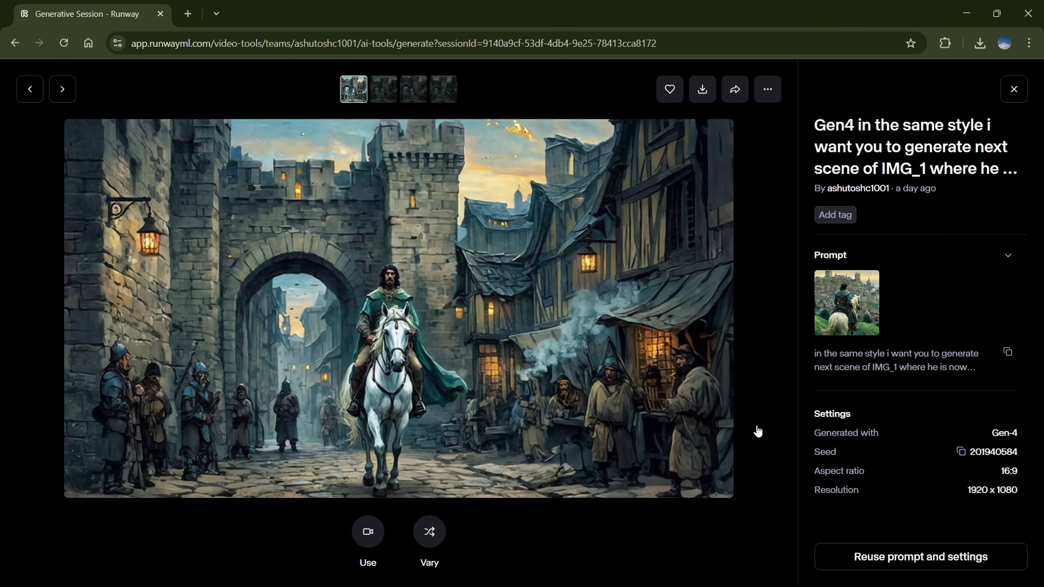
pyautogui.press('Right')
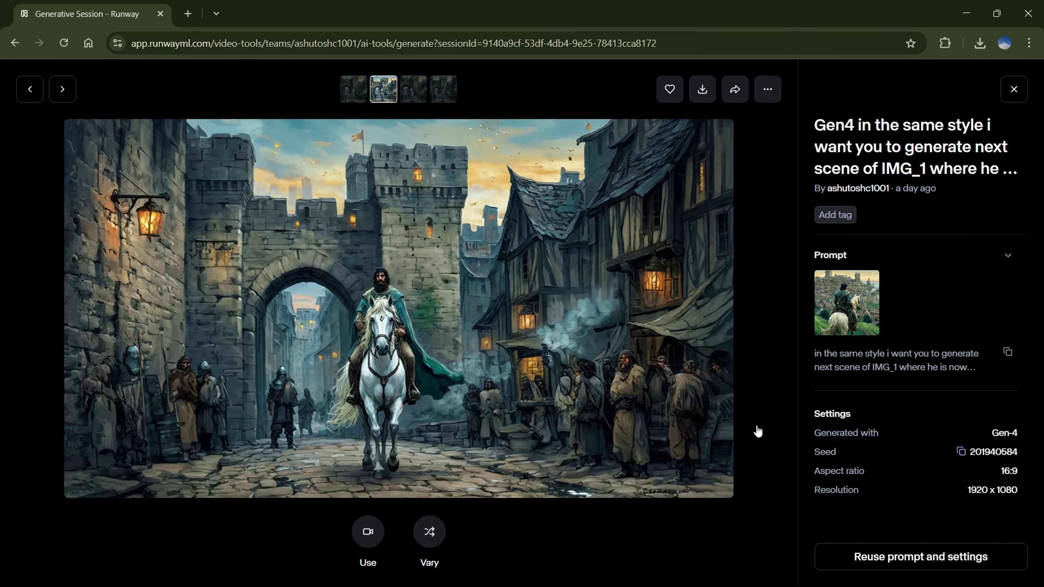
pyautogui.click(758, 431)
# Review the first three soldier-conversation images full size
pyautogui.scroll(-10, 563, 458)
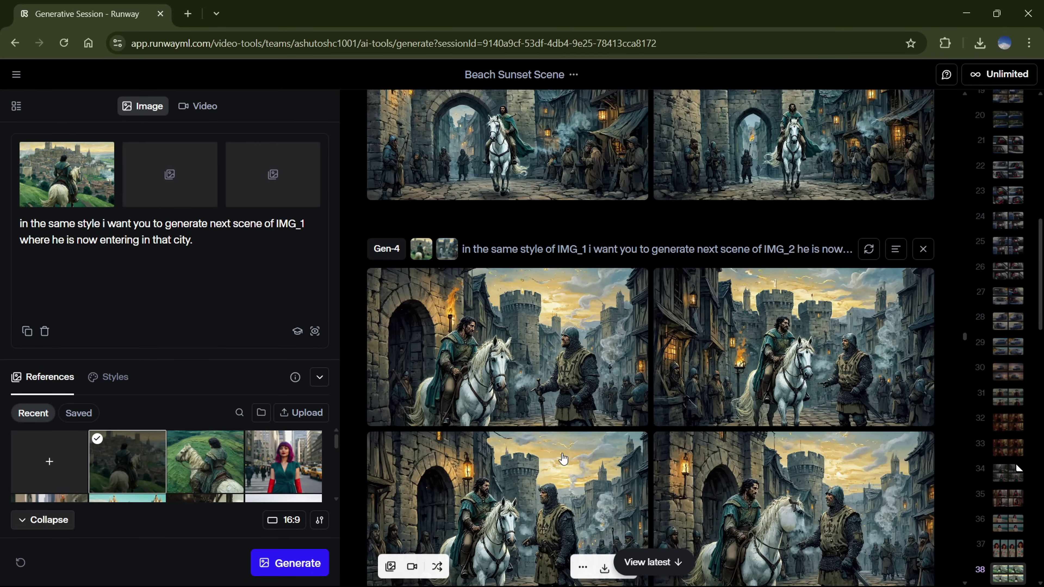
pyautogui.click(518, 307)
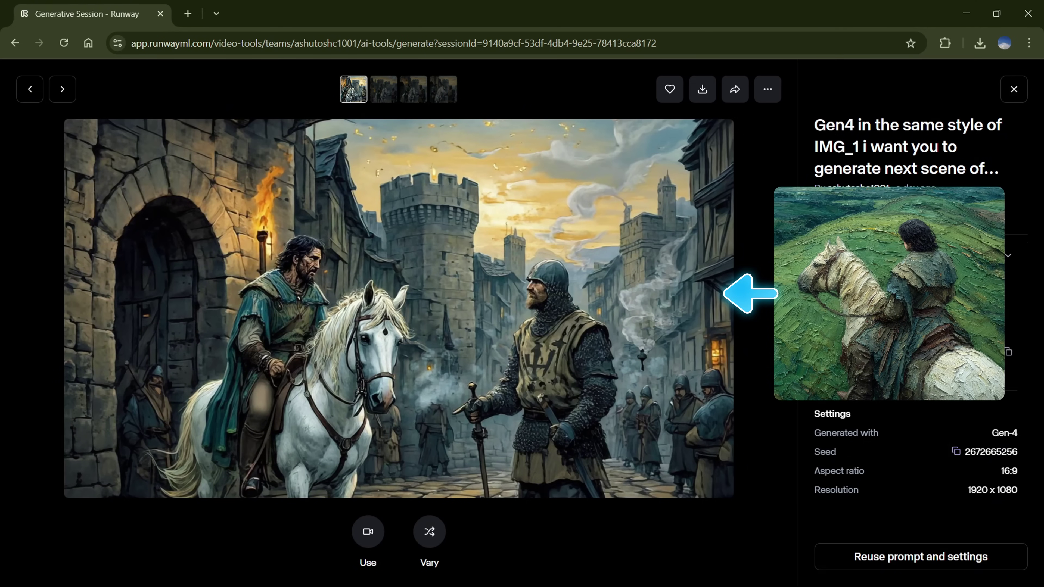
pyautogui.press('Right')
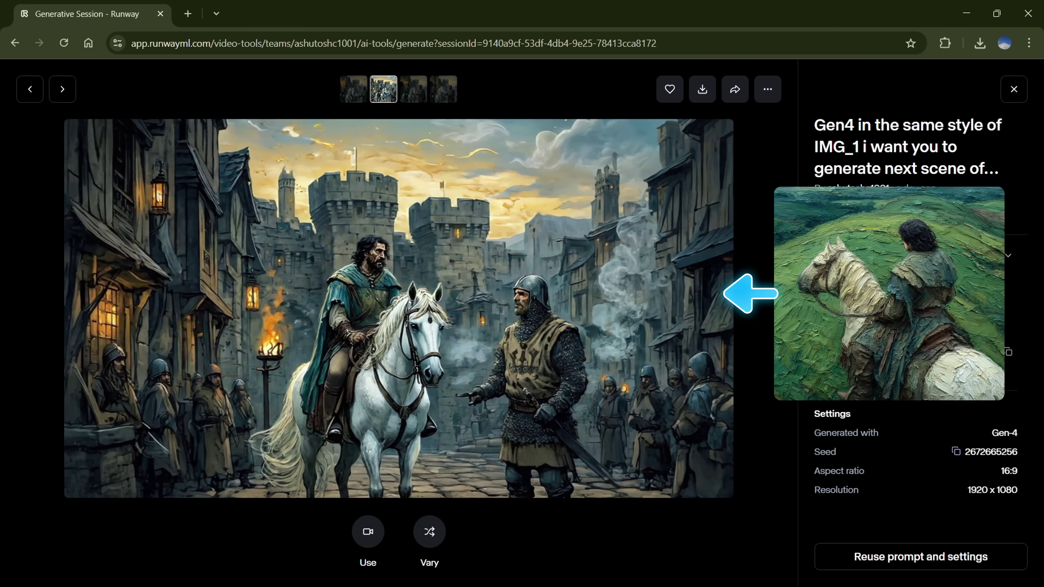
pyautogui.press('Right')
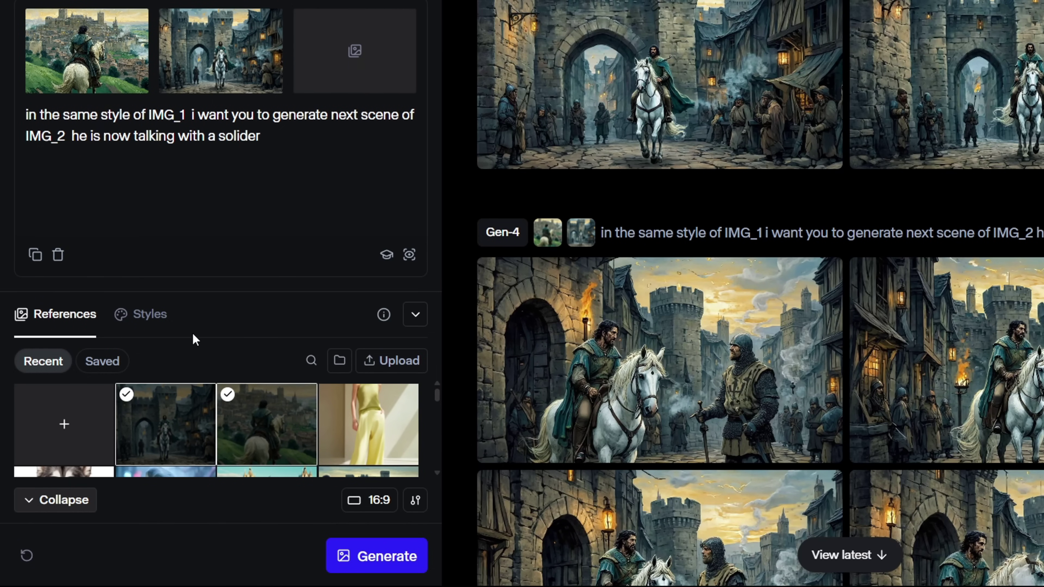
# Create a custom style from the textured horse-rider painting, renaming Impasto to 'oil painting'
pyautogui.click(156, 327)
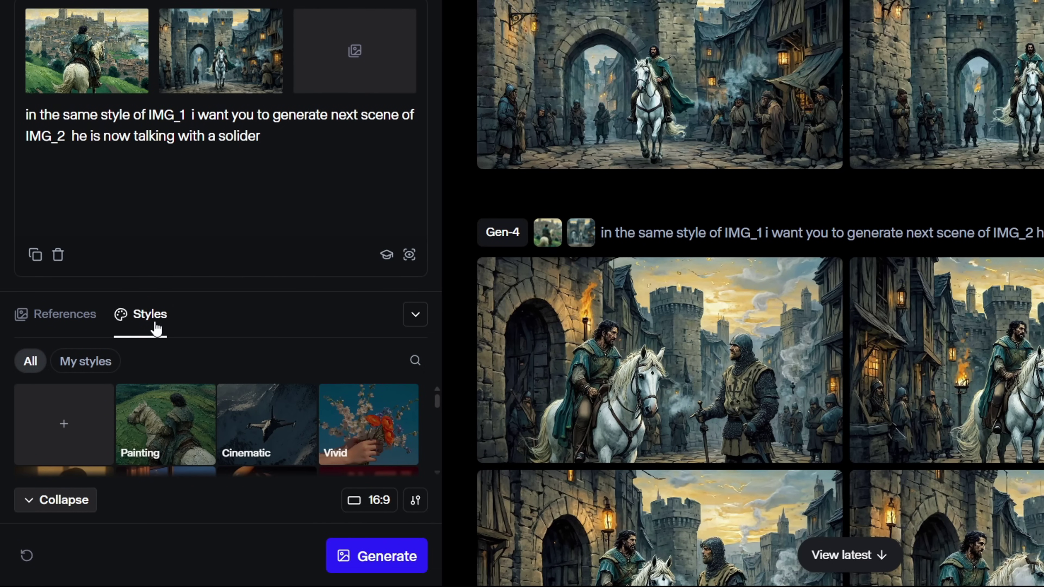
pyautogui.click(86, 424)
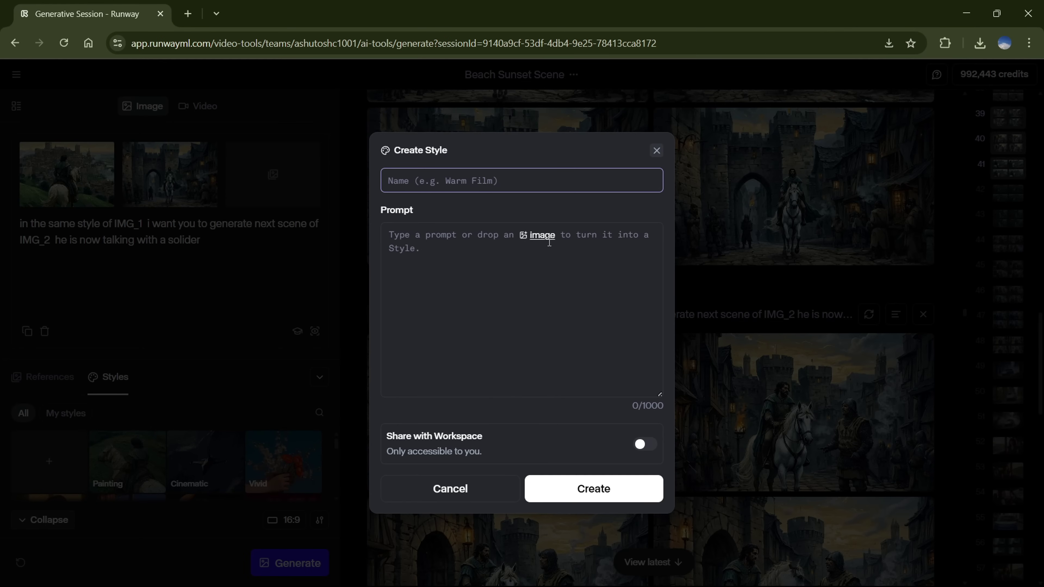
pyautogui.click(543, 240)
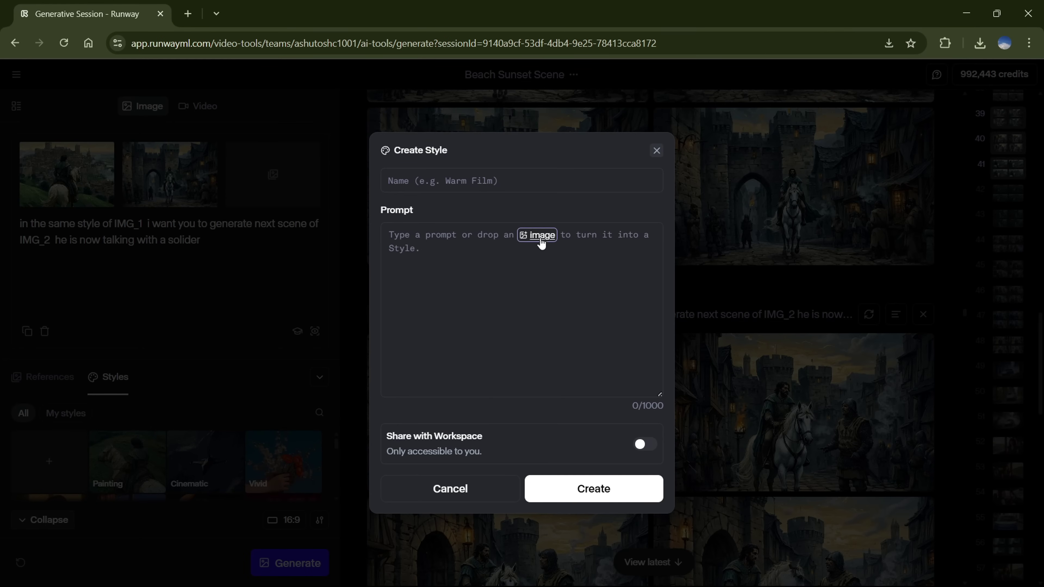
pyautogui.click(263, 206)
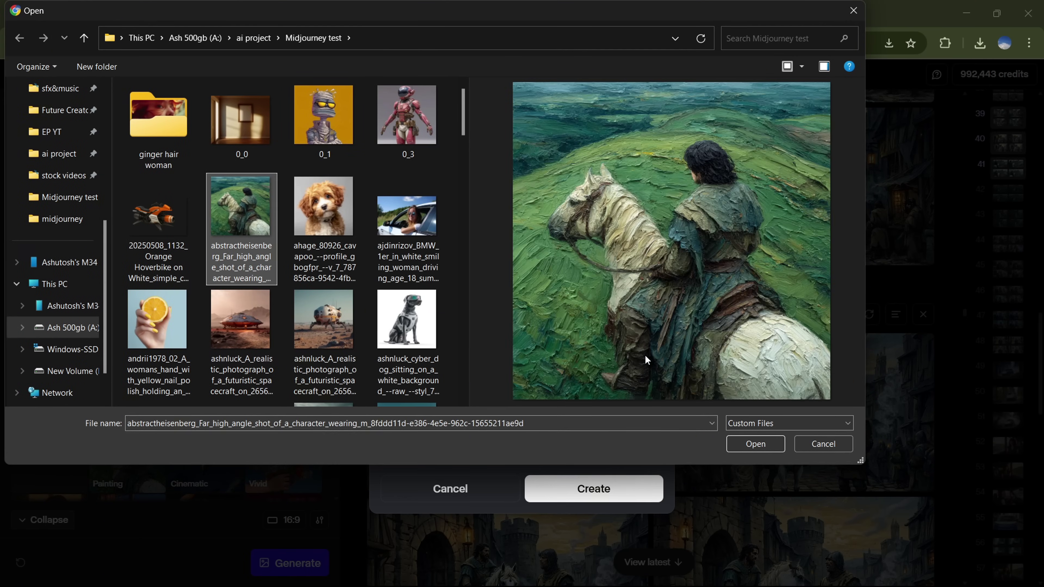
pyautogui.click(750, 445)
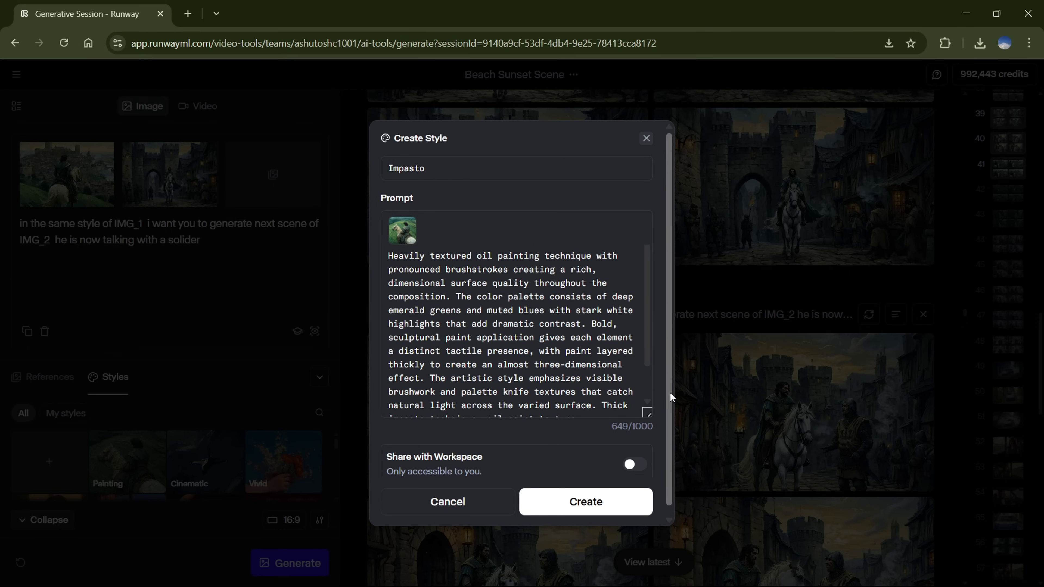
pyautogui.doubleClick(443, 169)
pyautogui.write('oil painting')
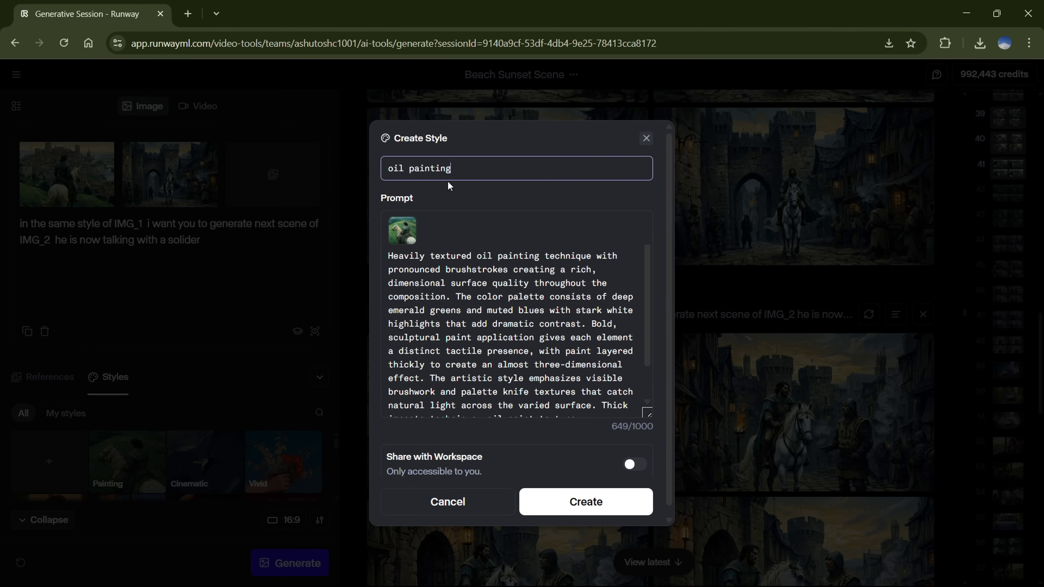
pyautogui.click(619, 502)
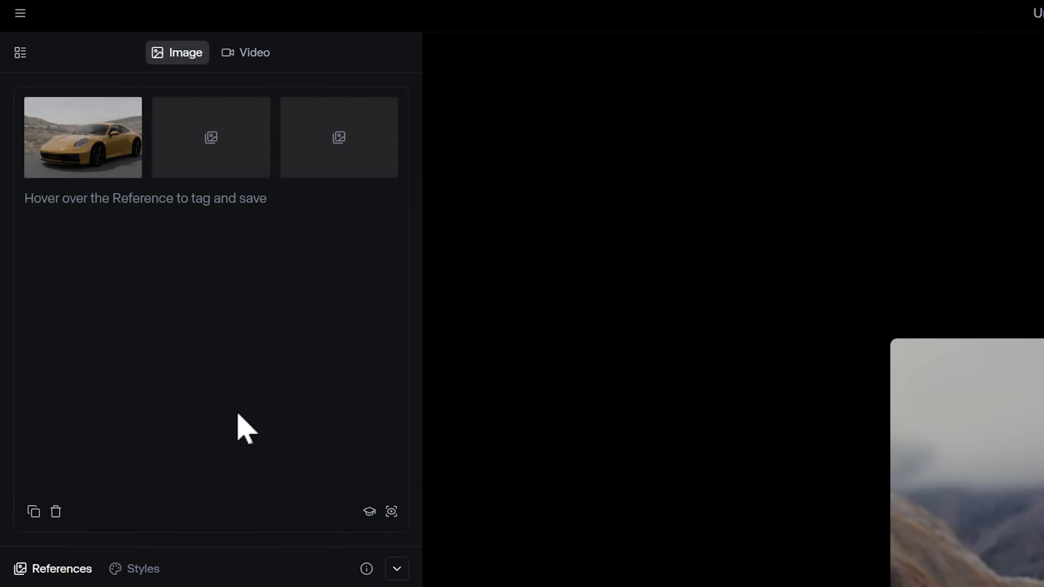
# Add a second car image as reference and prompt 'Render image 1 in the style of image 2.'
pyautogui.moveTo(945, 411); pyautogui.dragTo(218, 154)
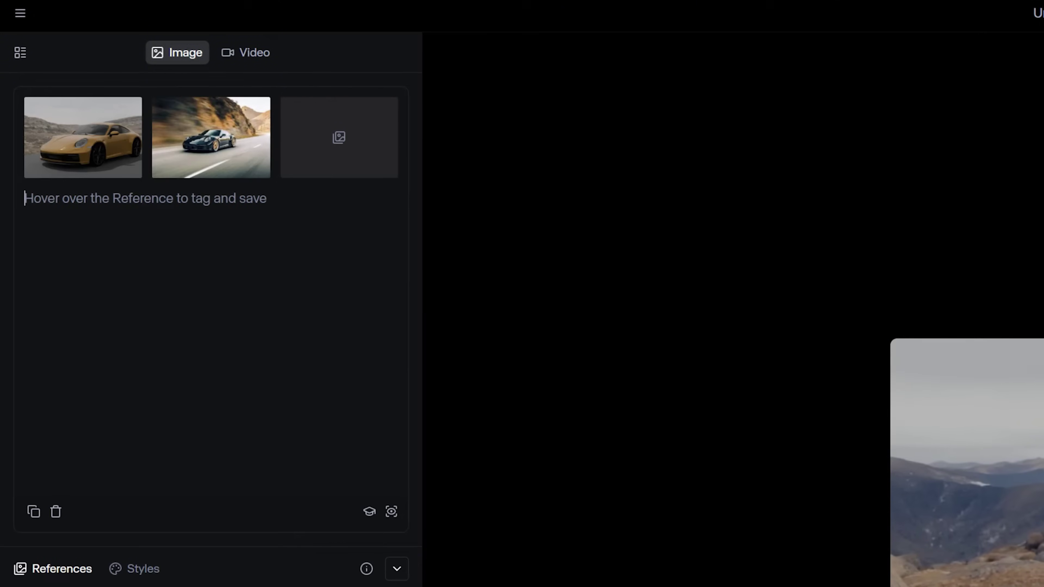
pyautogui.write('Render image 1 in the style of image')
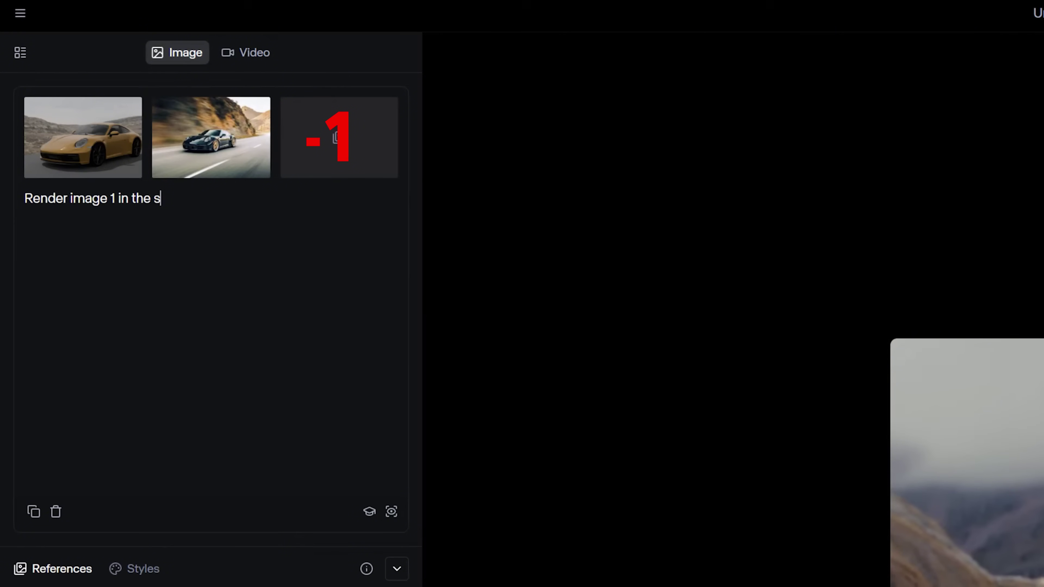
pyautogui.write(' 2.')
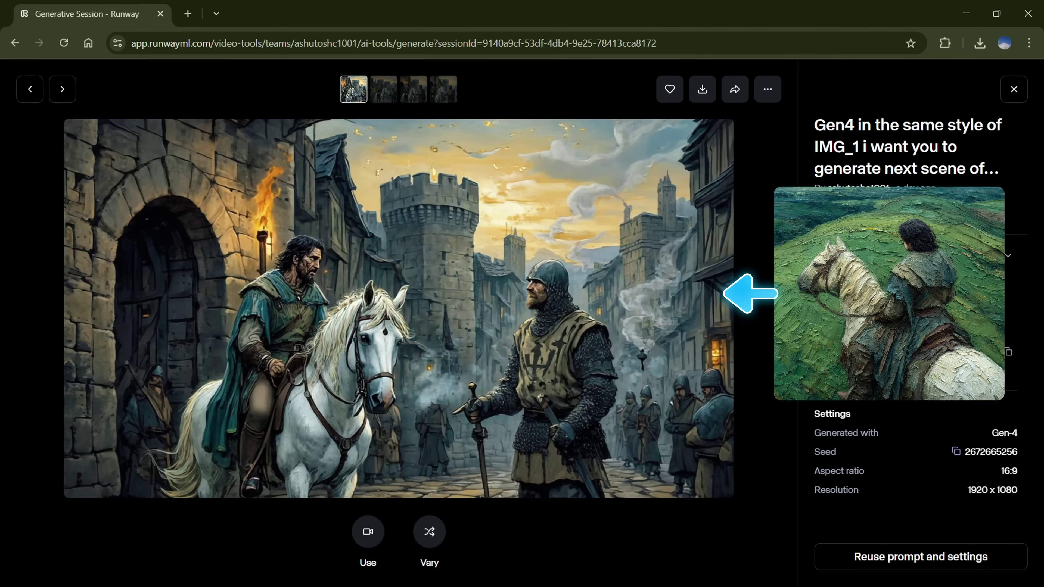
# View the second soldier scene variant
pyautogui.press('Right')
pyautogui.press('Right')
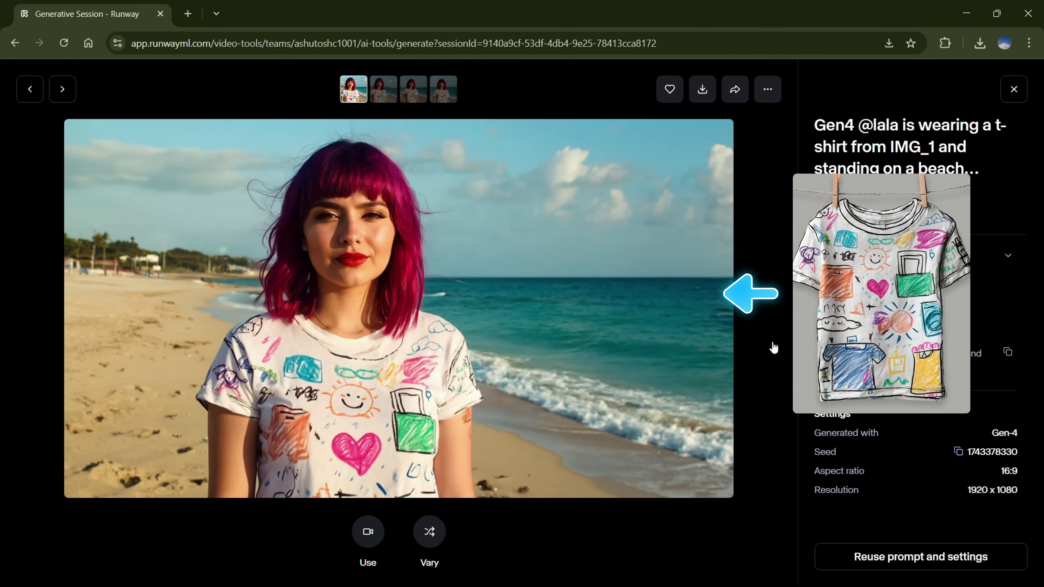
# Browse the second to fourth beach t-shirt variants and use the fourth as the video's starting frame
pyautogui.press('Right')
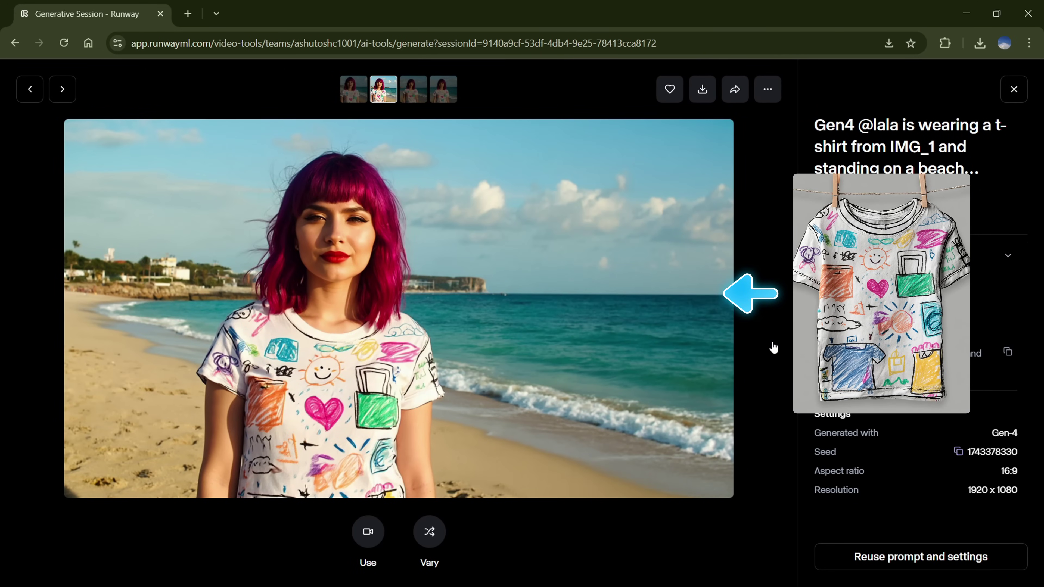
pyautogui.press('Right')
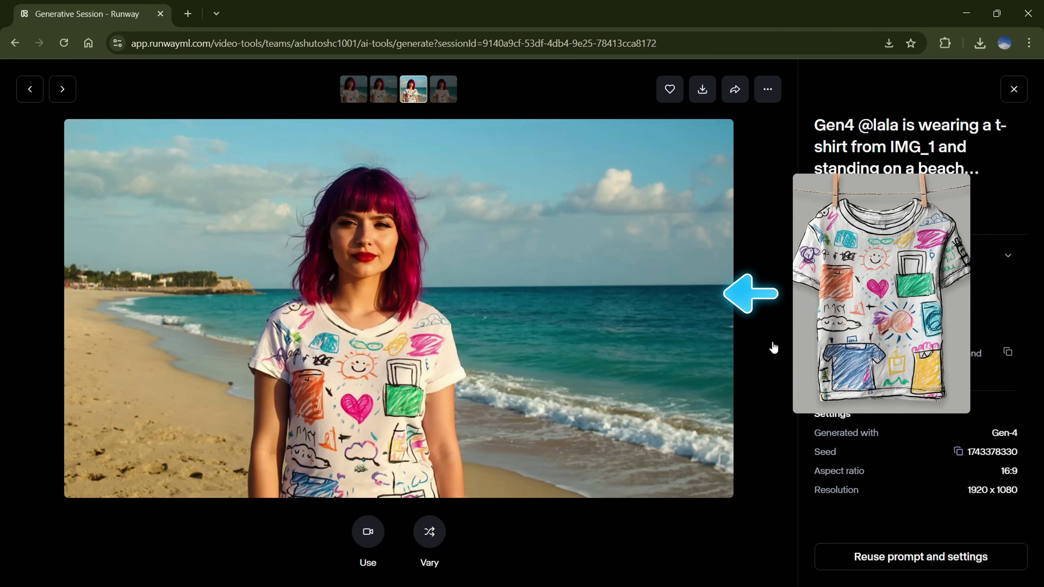
pyautogui.press('Right')
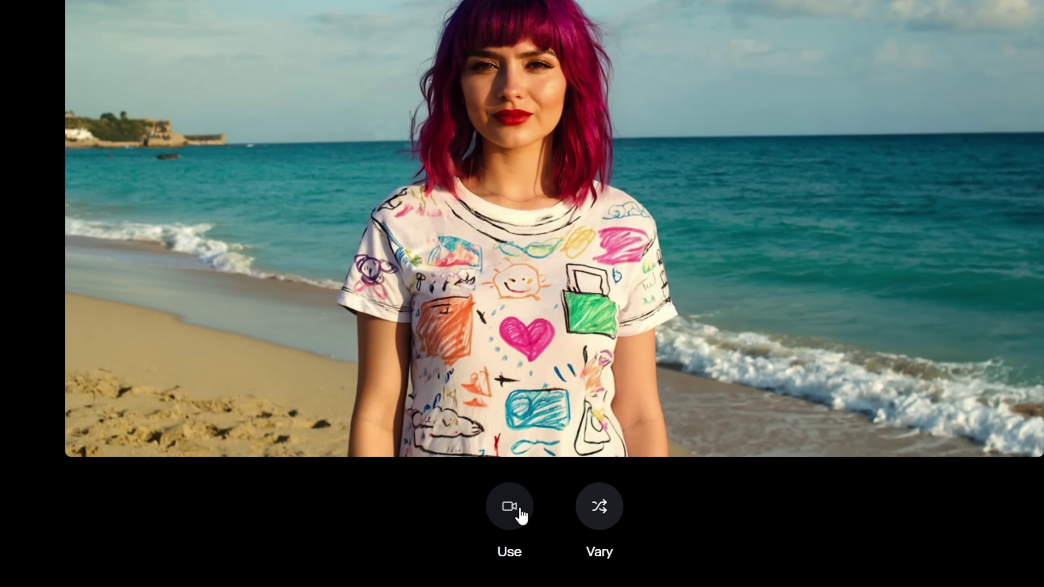
pyautogui.click(373, 538)
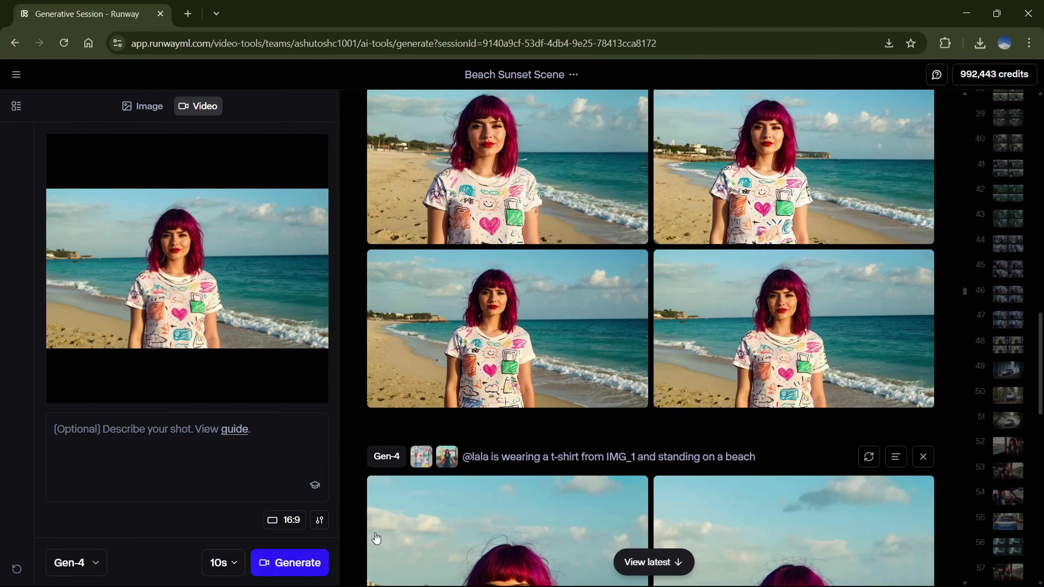